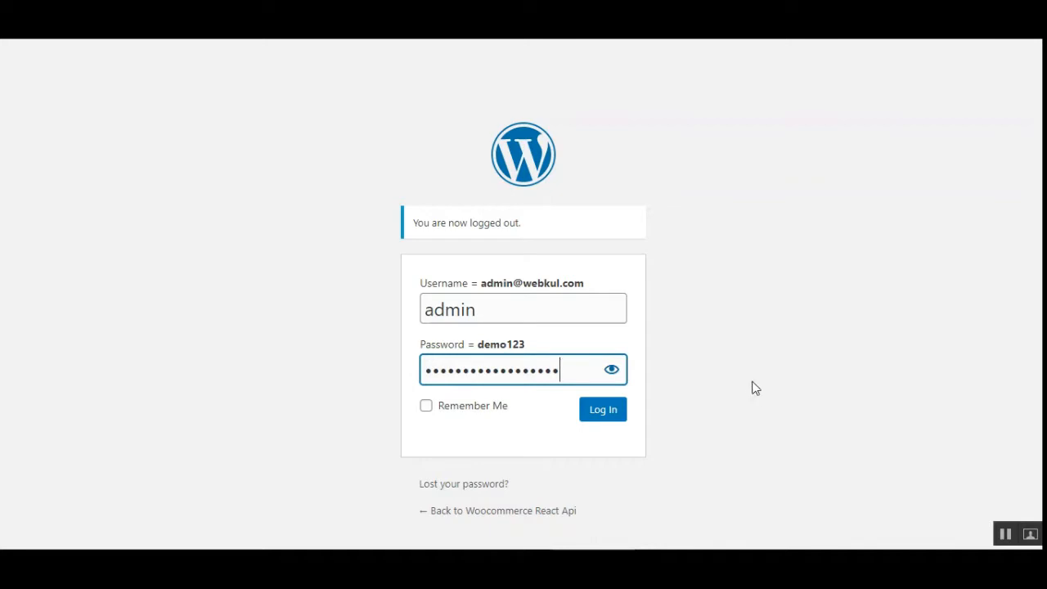
Step: Log in to the admin dashboard and open the Mobikul Banners page in a new tab, dismissing its plugin recommendation notice
{"action": "left_click", "coordinate": [606, 414]}
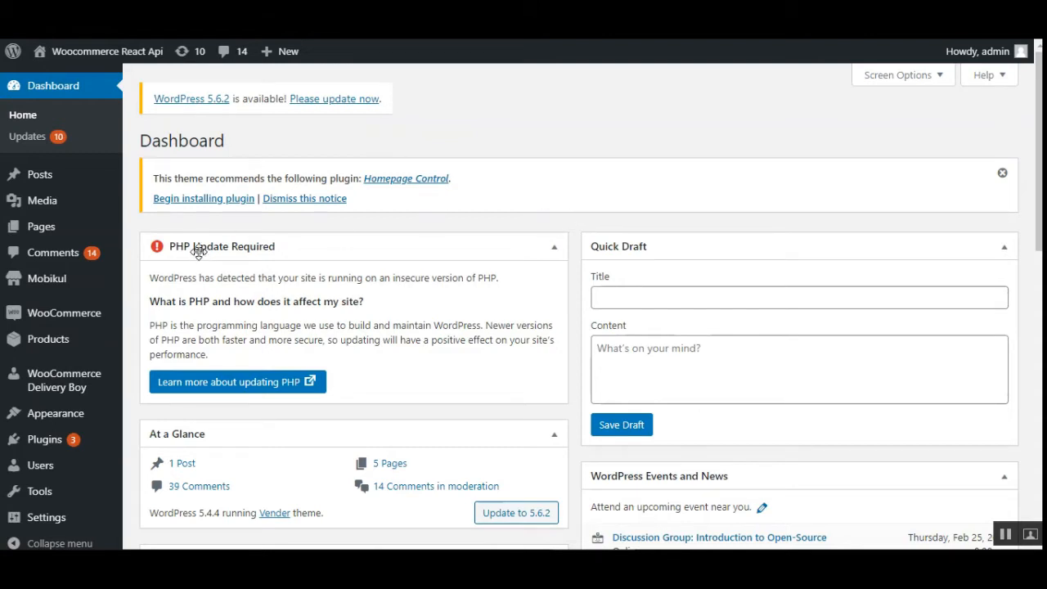
{"action": "mouse_move", "coordinate": [52, 283]}
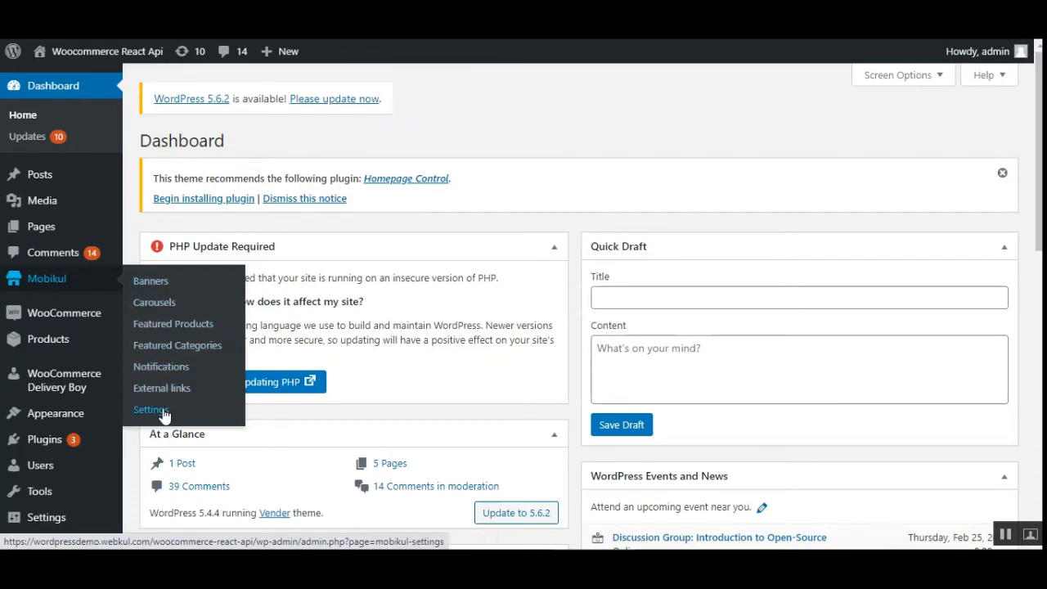
{"action": "right_click", "coordinate": [158, 284]}
{"action": "left_click", "coordinate": [224, 295]}
{"action": "key", "text": "ctrl+Tab"}
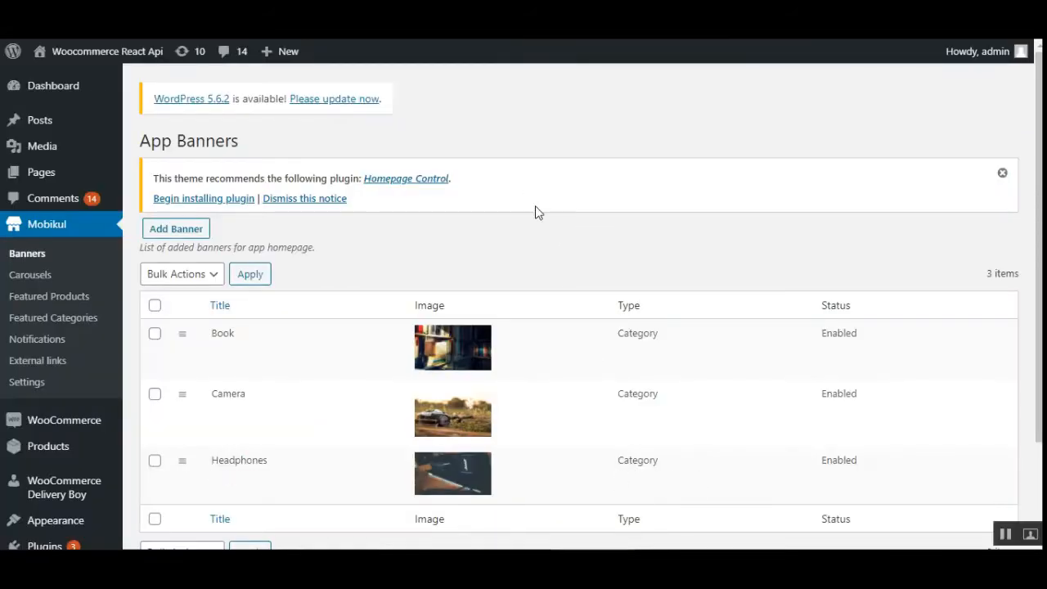
{"action": "left_click", "coordinate": [1002, 173]}
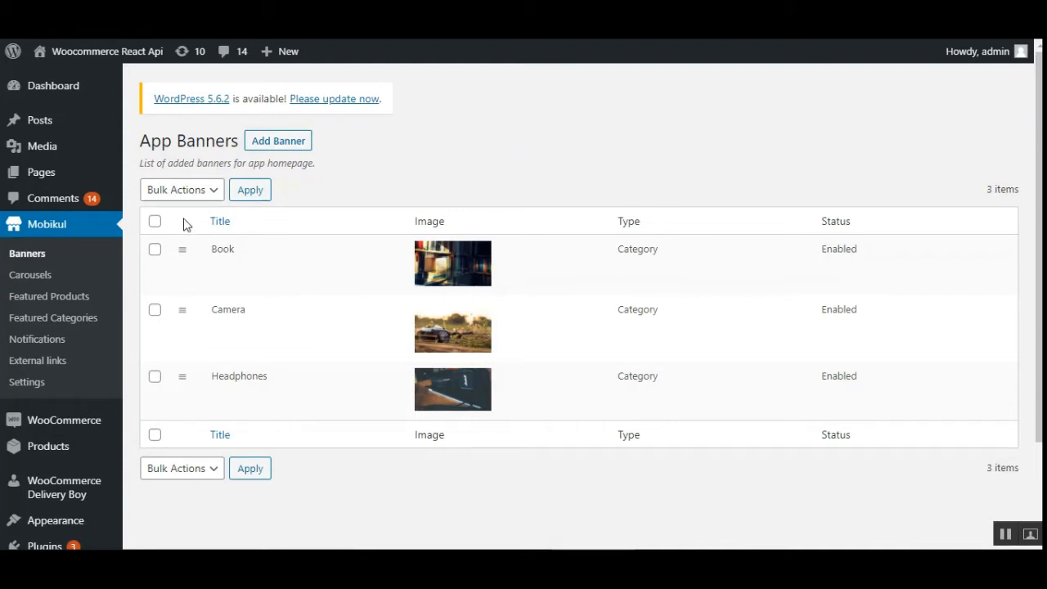
Step: Select all the app banners and check which bulk actions are available for them
{"action": "left_click", "coordinate": [209, 196]}
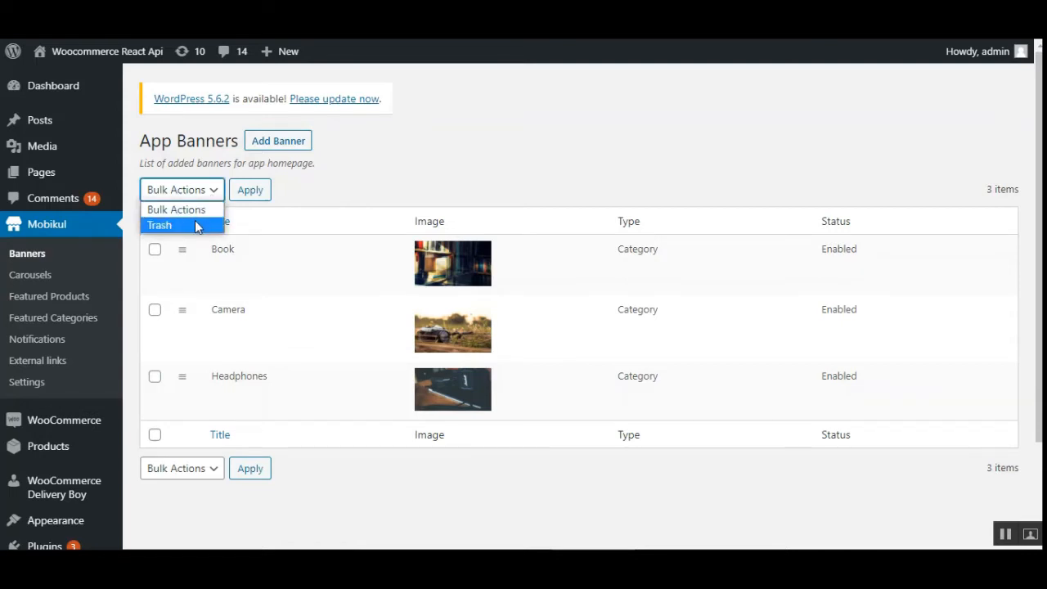
{"action": "left_click", "coordinate": [348, 167]}
{"action": "left_click", "coordinate": [156, 223]}
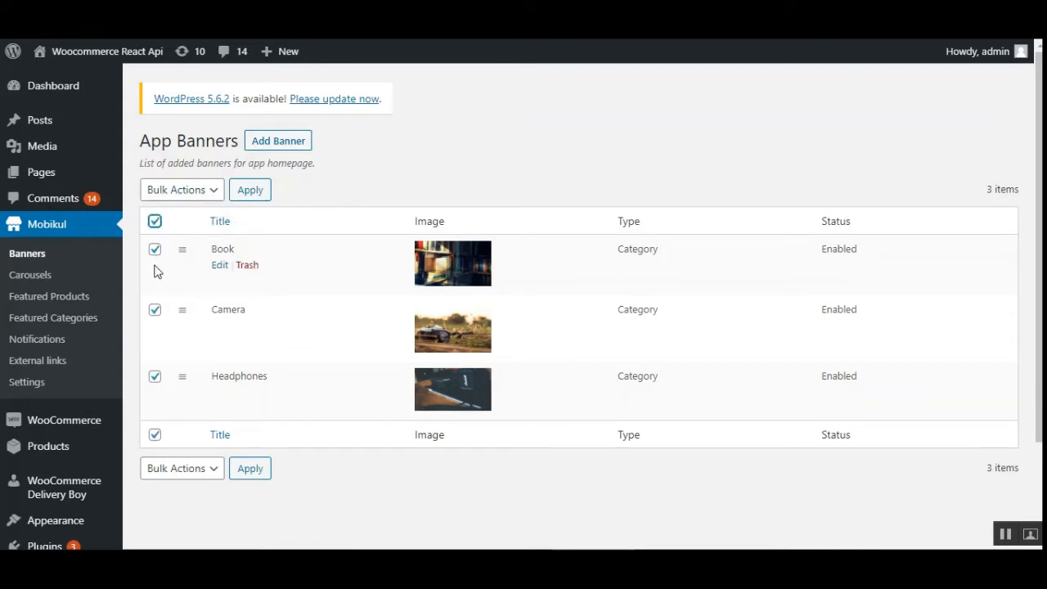
{"action": "left_click", "coordinate": [190, 194]}
{"action": "left_click", "coordinate": [409, 176]}
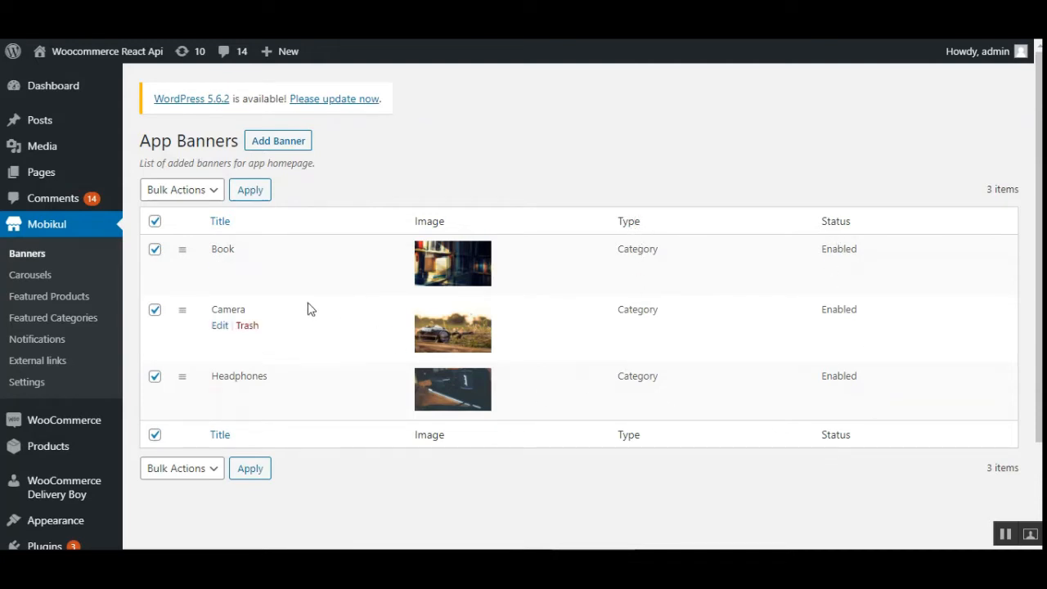
Step: Start a new banner of type Product, linked to APPLE IPHONE 6 (Silver), with the status Enabled
{"action": "left_click", "coordinate": [287, 151]}
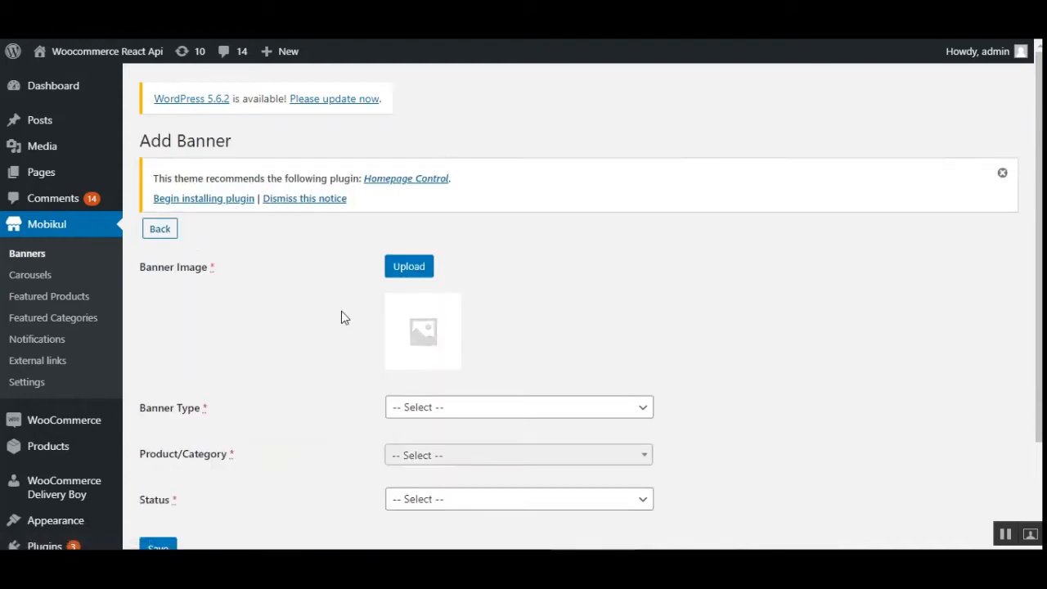
{"action": "scroll", "coordinate": [341, 317], "scroll_direction": "down", "scroll_amount": 2}
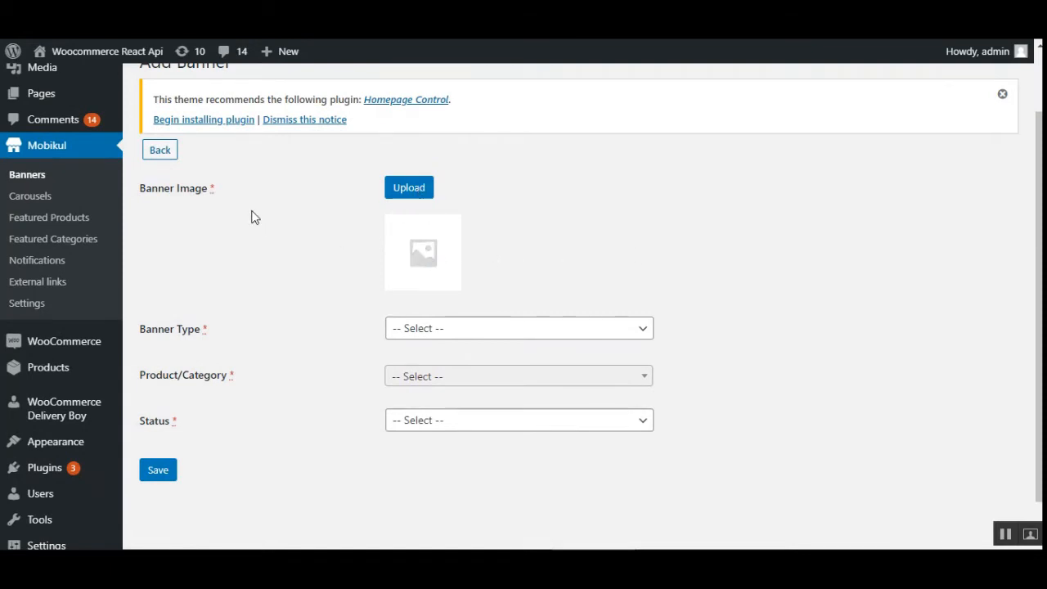
{"action": "left_click", "coordinate": [446, 332]}
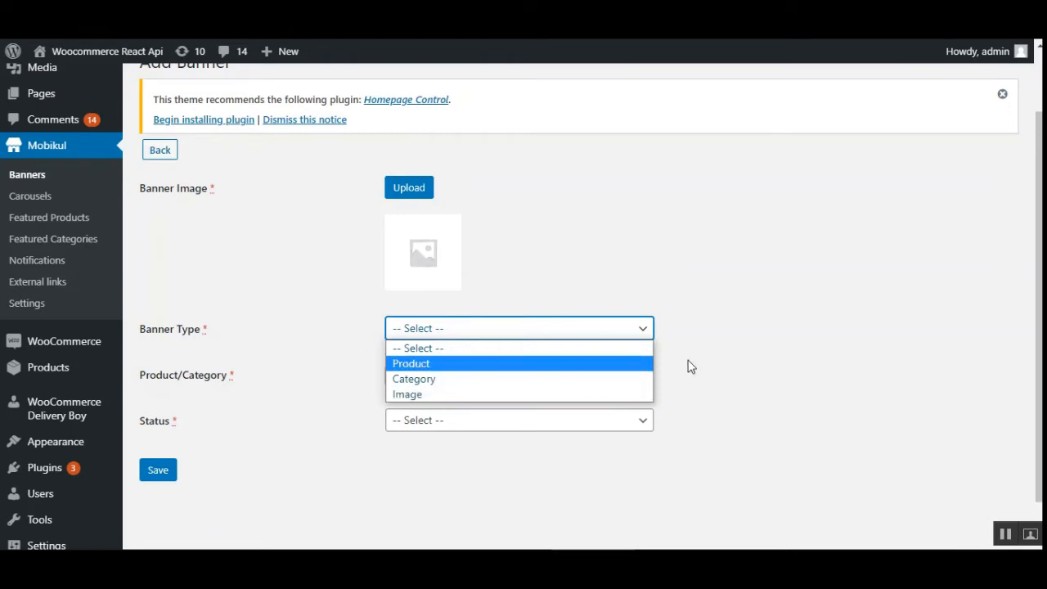
{"action": "left_click", "coordinate": [465, 364]}
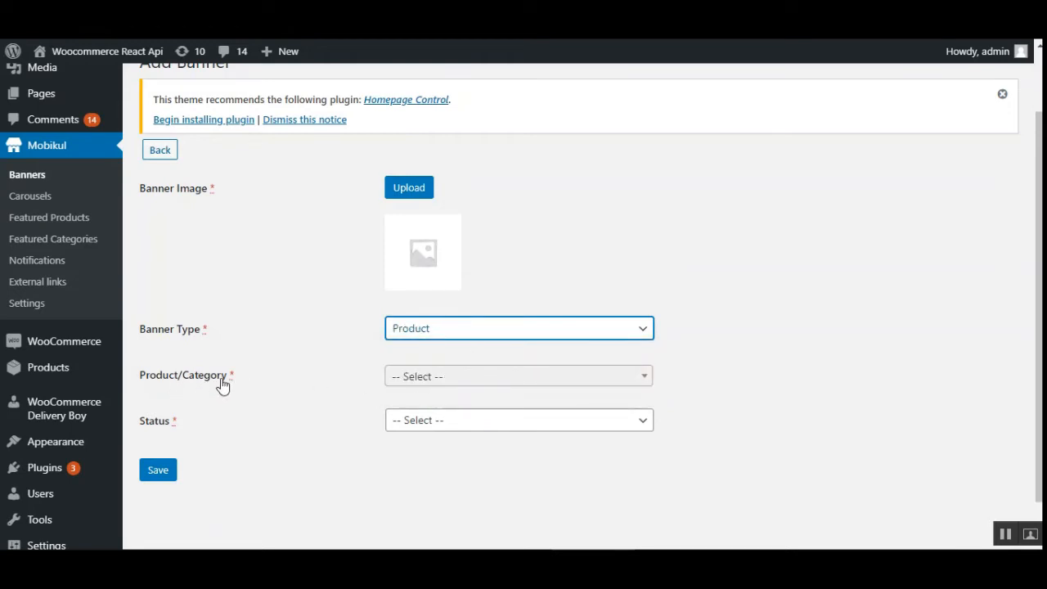
{"action": "left_click", "coordinate": [489, 377]}
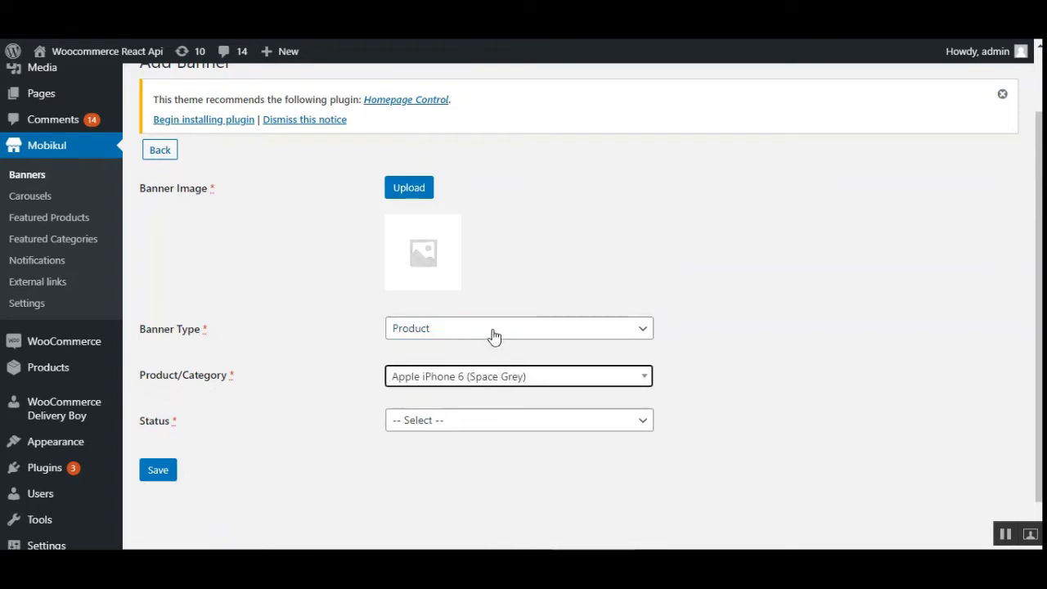
{"action": "left_click", "coordinate": [507, 382]}
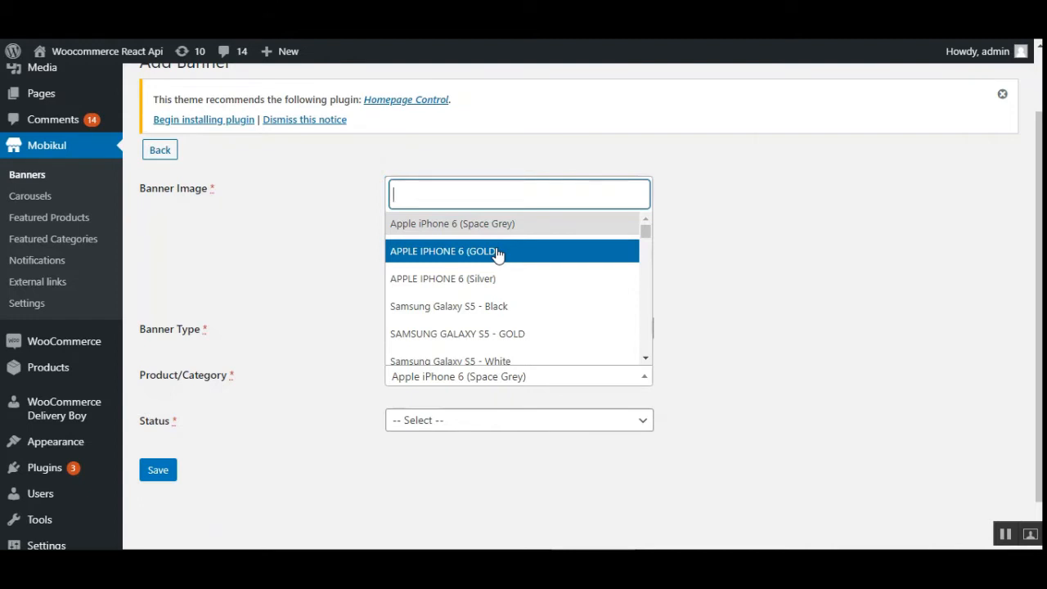
{"action": "left_click", "coordinate": [461, 279]}
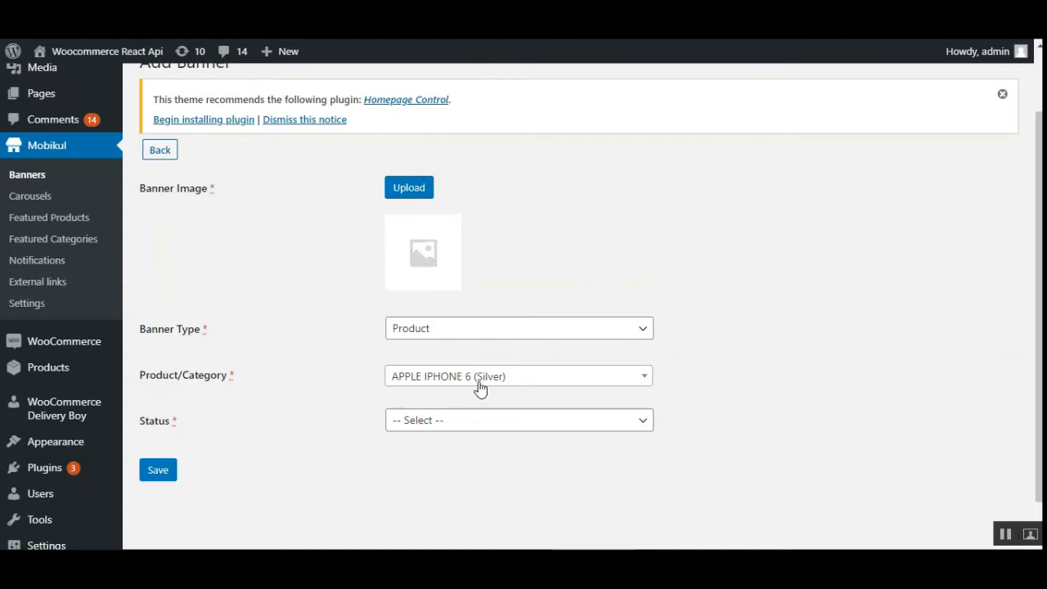
{"action": "left_click", "coordinate": [488, 422]}
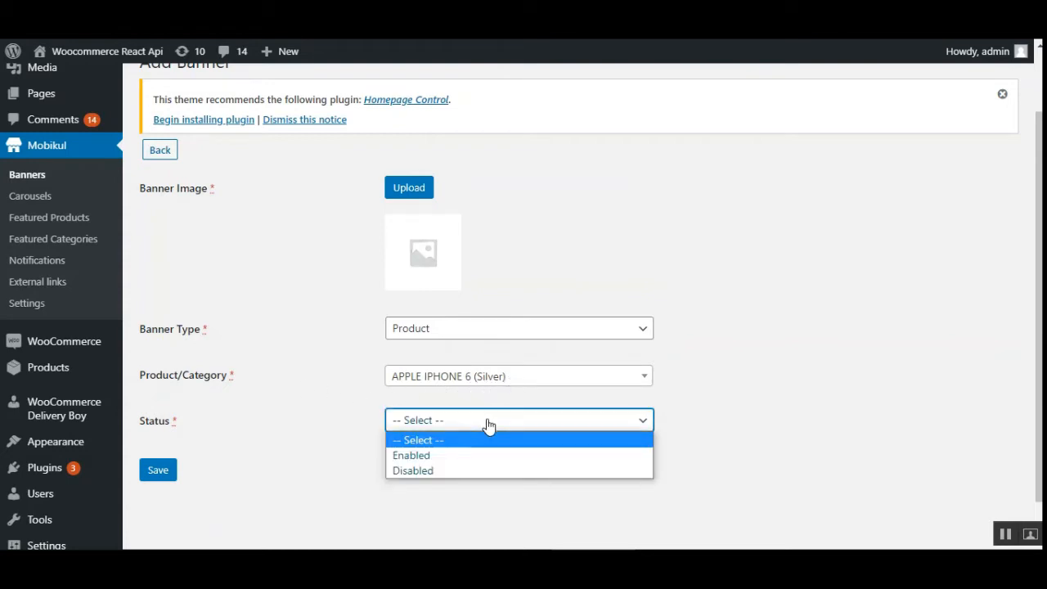
{"action": "left_click", "coordinate": [453, 461]}
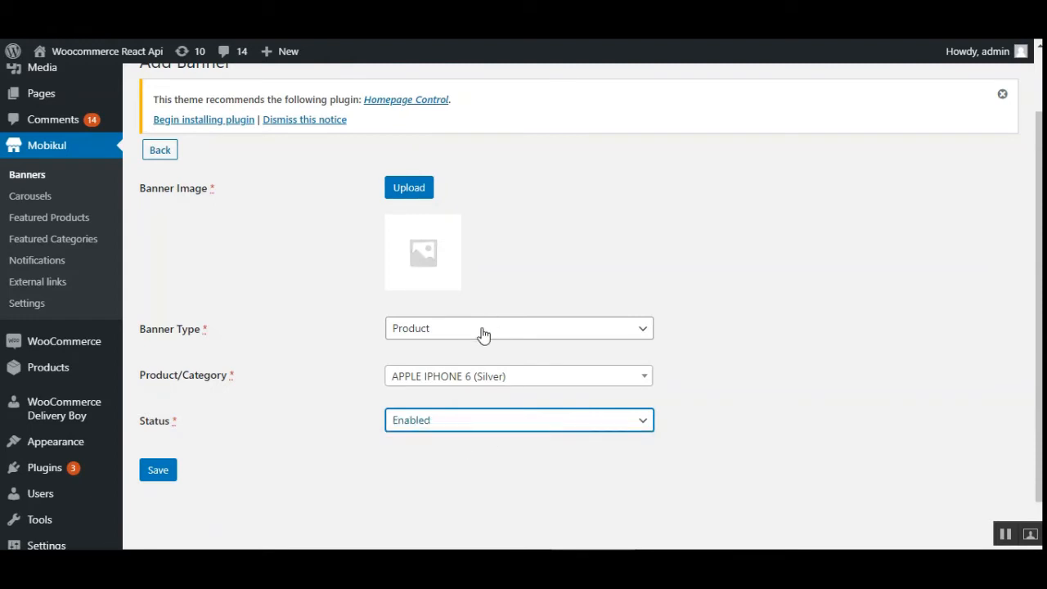
Step: Change the new banner's type to Category and search the category choices for "cloth"
{"action": "left_click", "coordinate": [534, 337]}
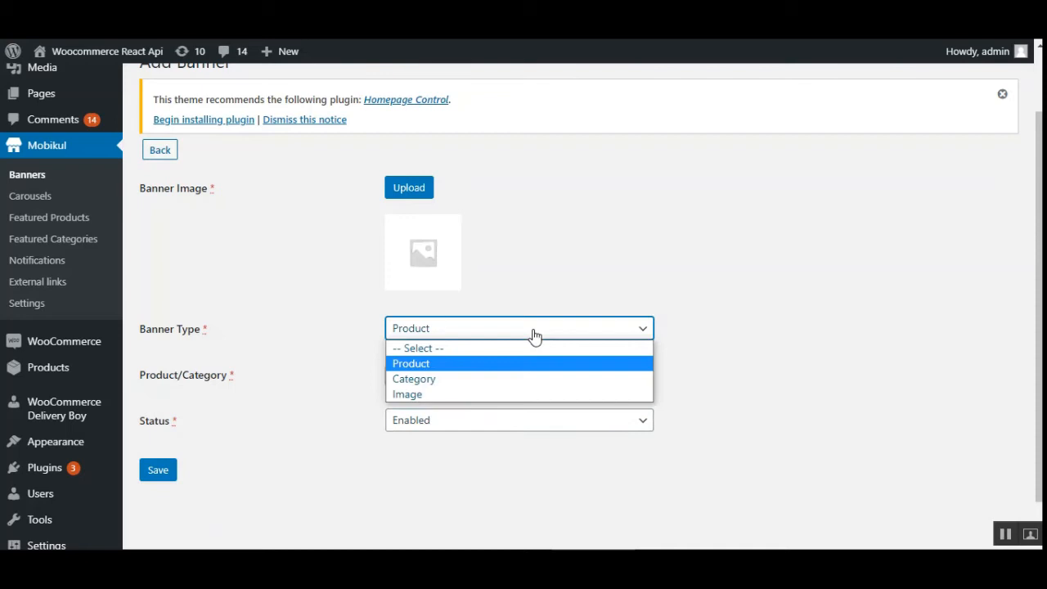
{"action": "left_click", "coordinate": [499, 386]}
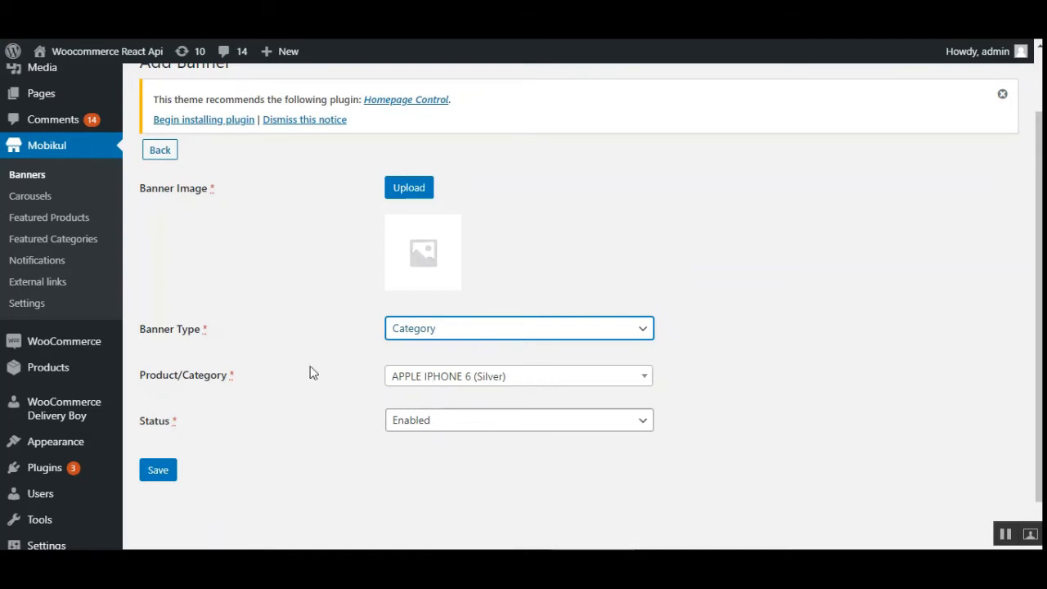
{"action": "left_click", "coordinate": [536, 383]}
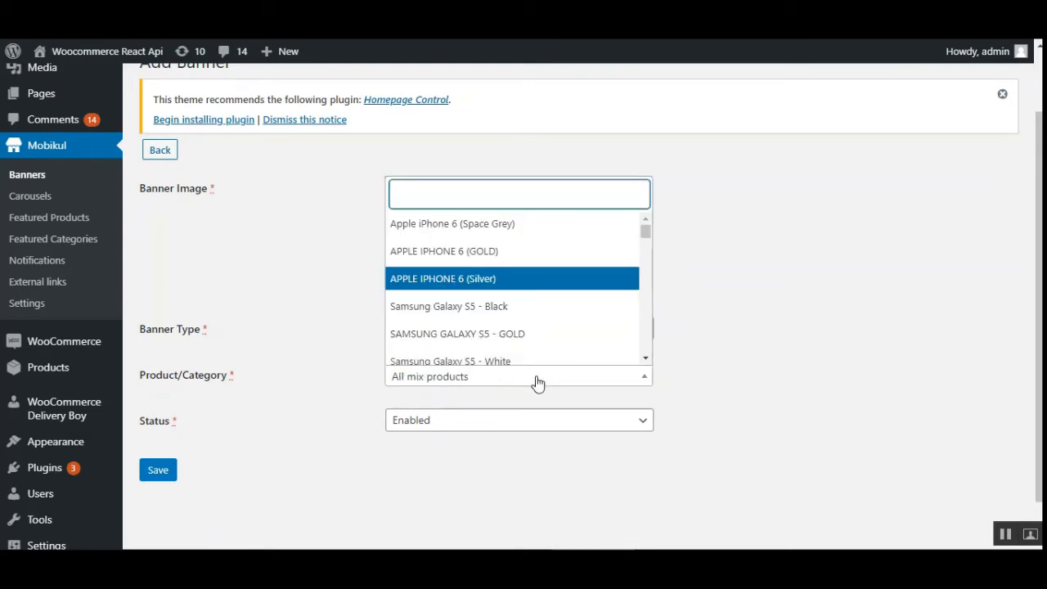
{"action": "left_click", "coordinate": [536, 380]}
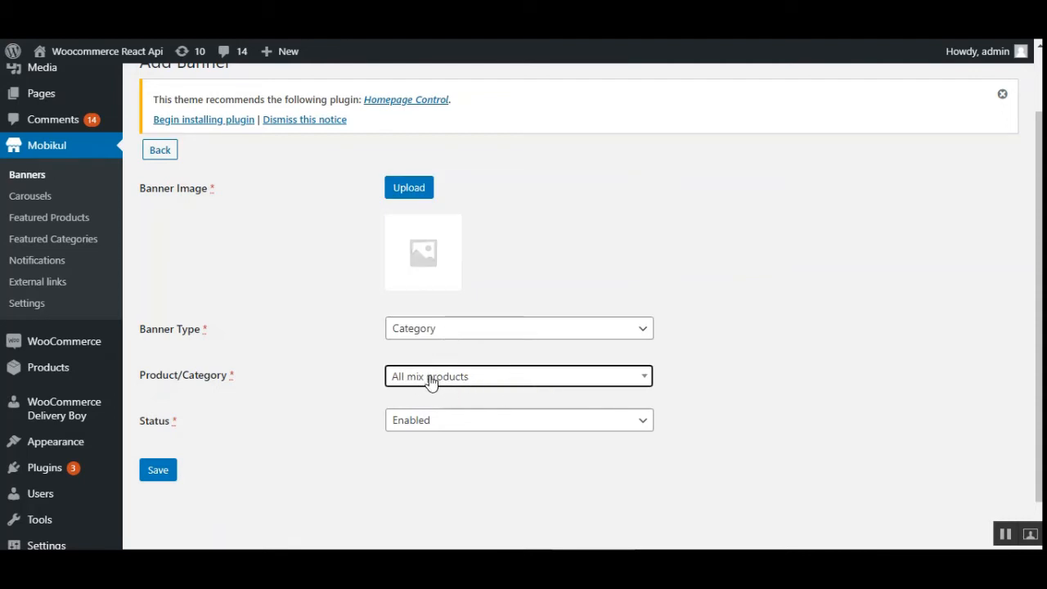
{"action": "left_click", "coordinate": [498, 387]}
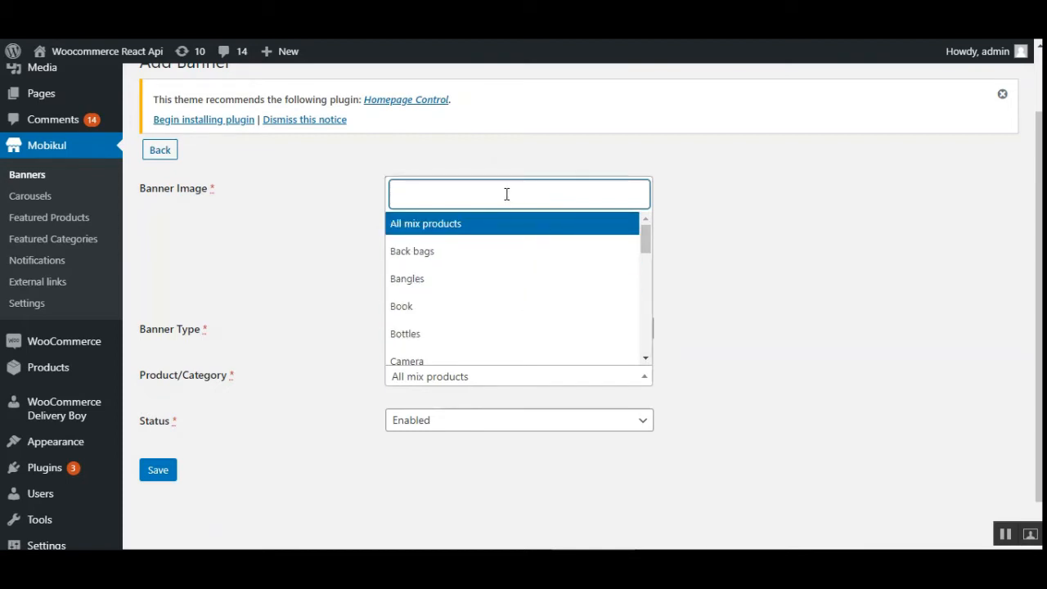
{"action": "type", "text": "cloth"}
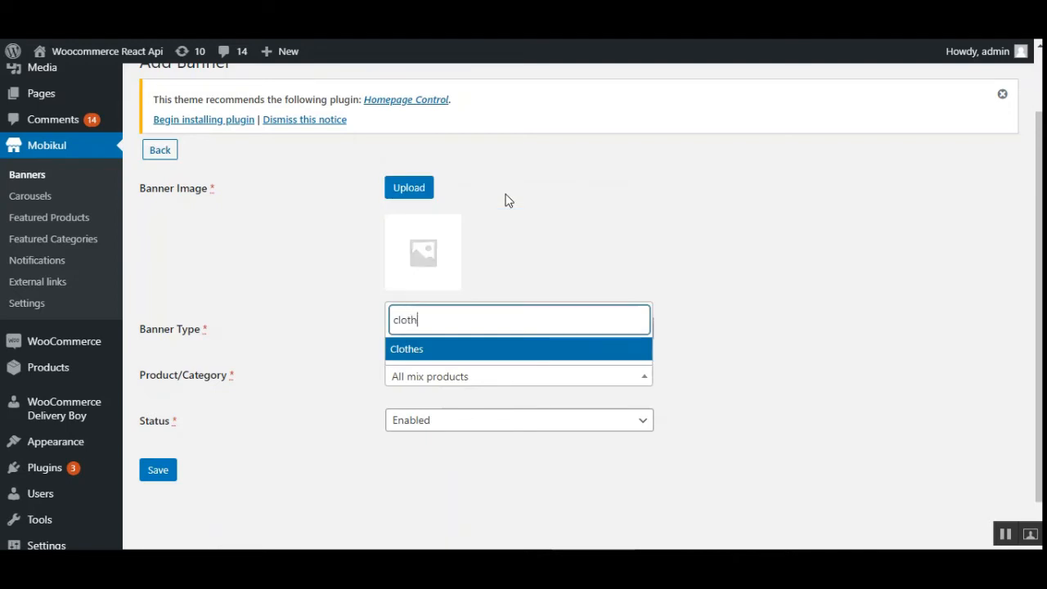
{"action": "left_click", "coordinate": [745, 230]}
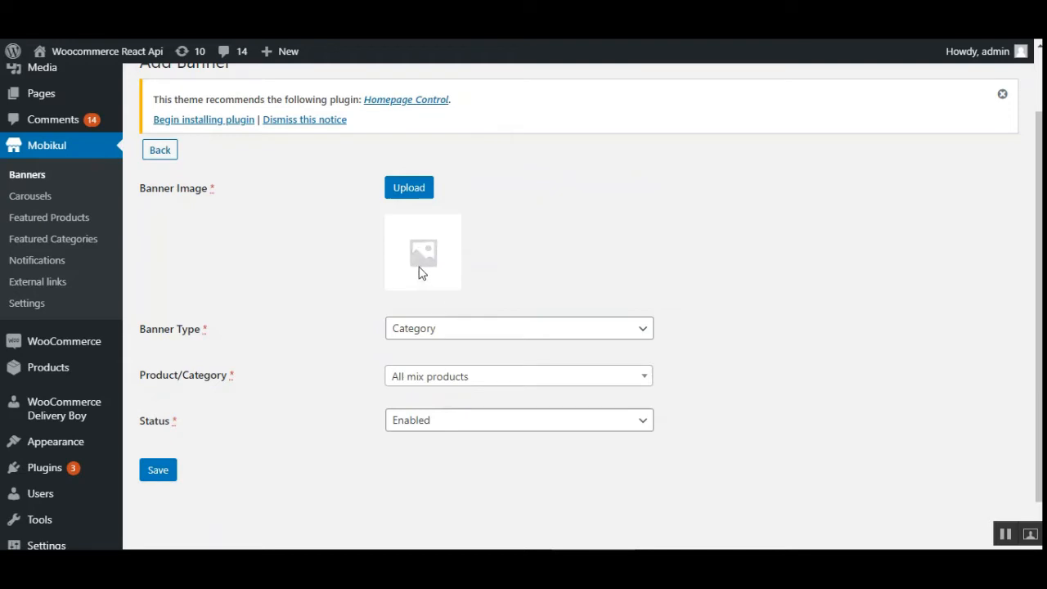
Step: Check the new banner's category choices and the available banner types
{"action": "left_click", "coordinate": [563, 383]}
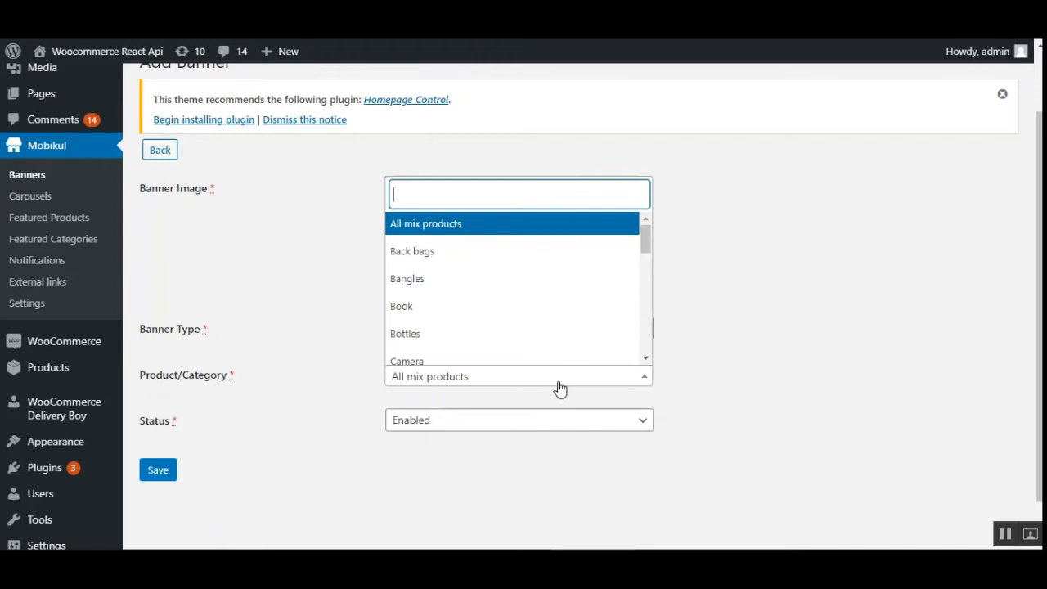
{"action": "left_click", "coordinate": [371, 379]}
{"action": "left_click", "coordinate": [471, 331]}
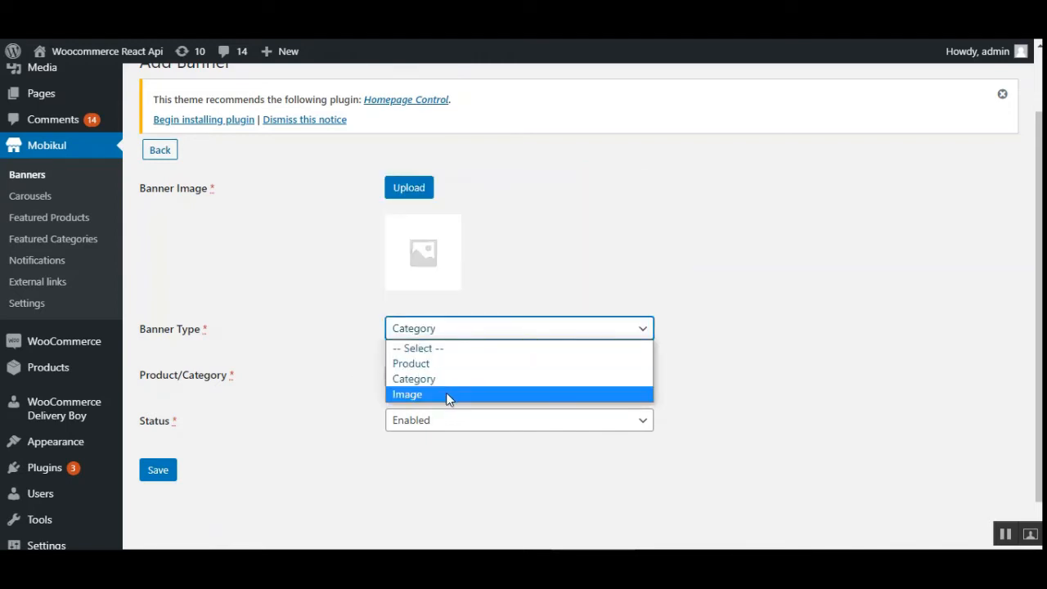
{"action": "left_click", "coordinate": [335, 391]}
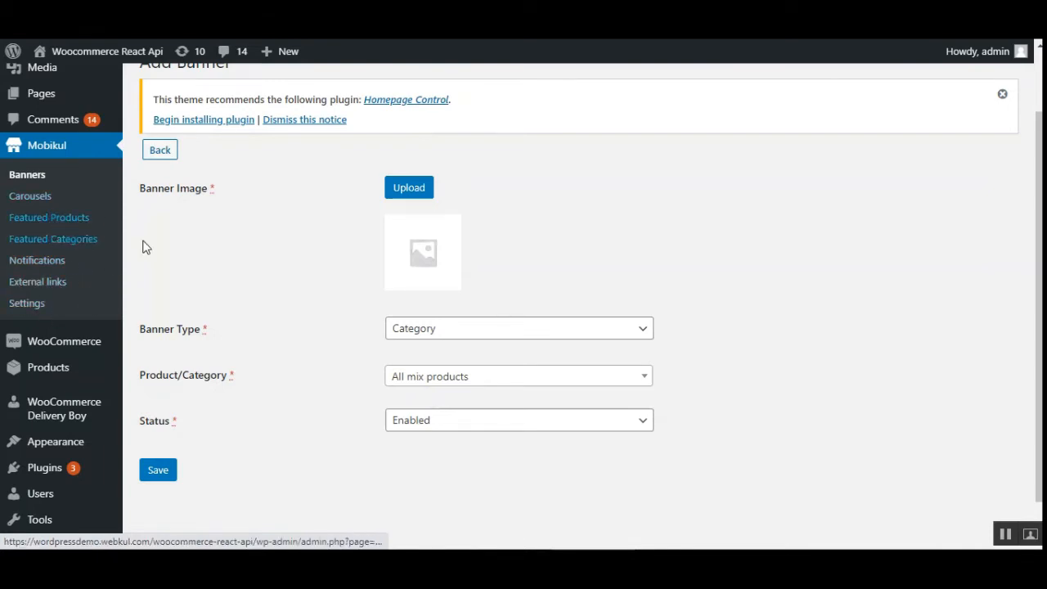
Step: Open the Mobikul Featured Products page and review the products featured on the app homepage
{"action": "left_click", "coordinate": [77, 221]}
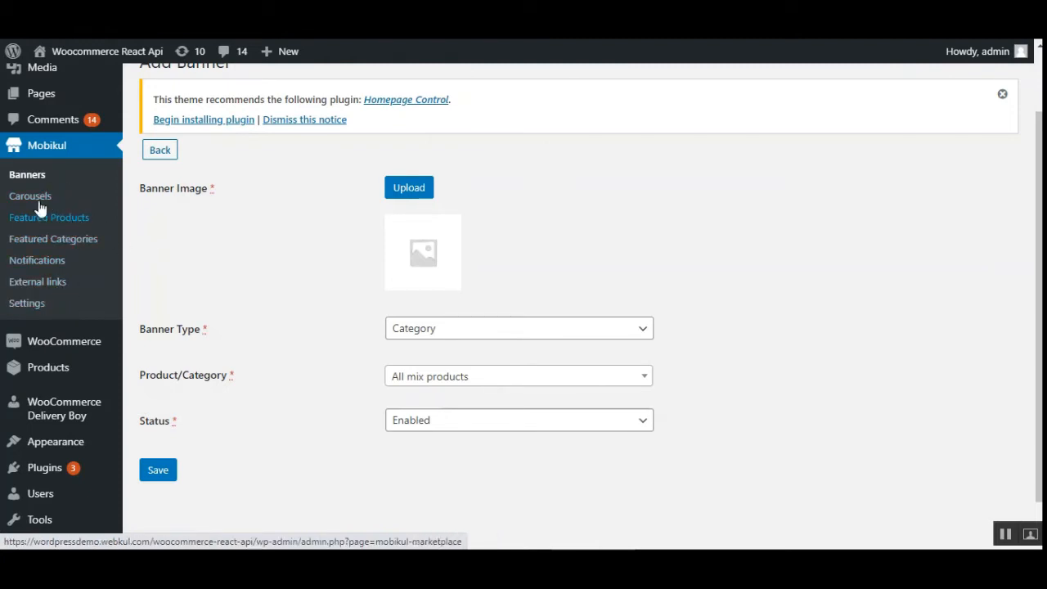
{"action": "left_click", "coordinate": [80, 223]}
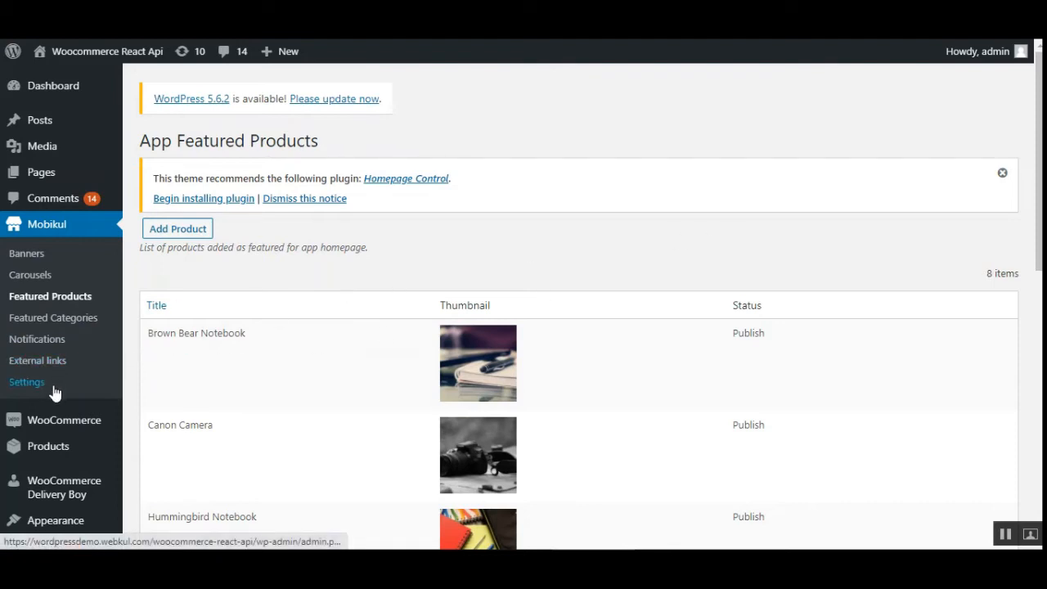
{"action": "scroll", "coordinate": [601, 242], "scroll_direction": "down", "scroll_amount": 1}
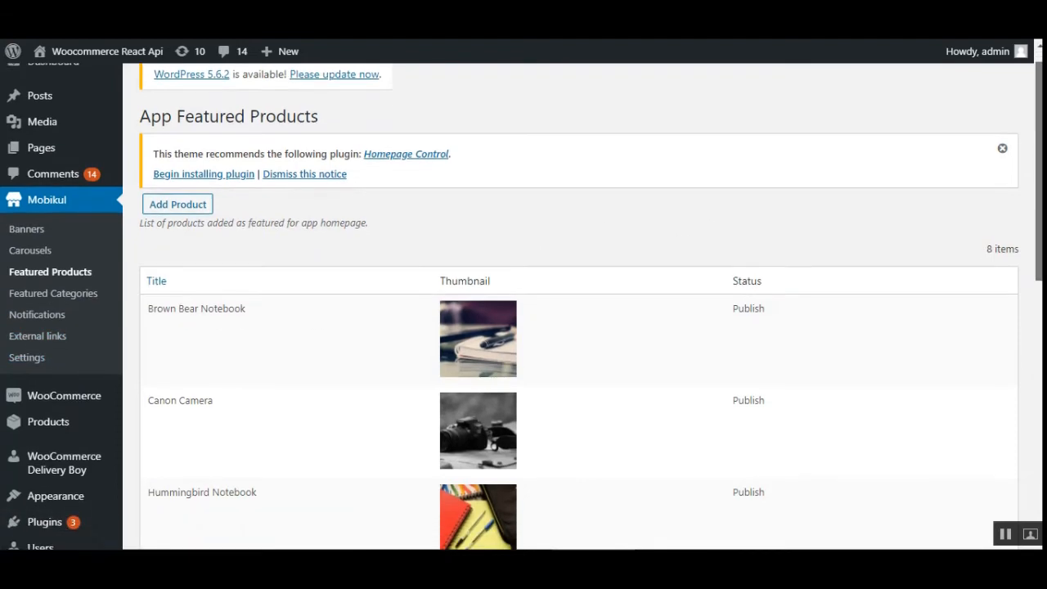
{"action": "scroll", "coordinate": [565, 224], "scroll_direction": "up", "scroll_amount": 1}
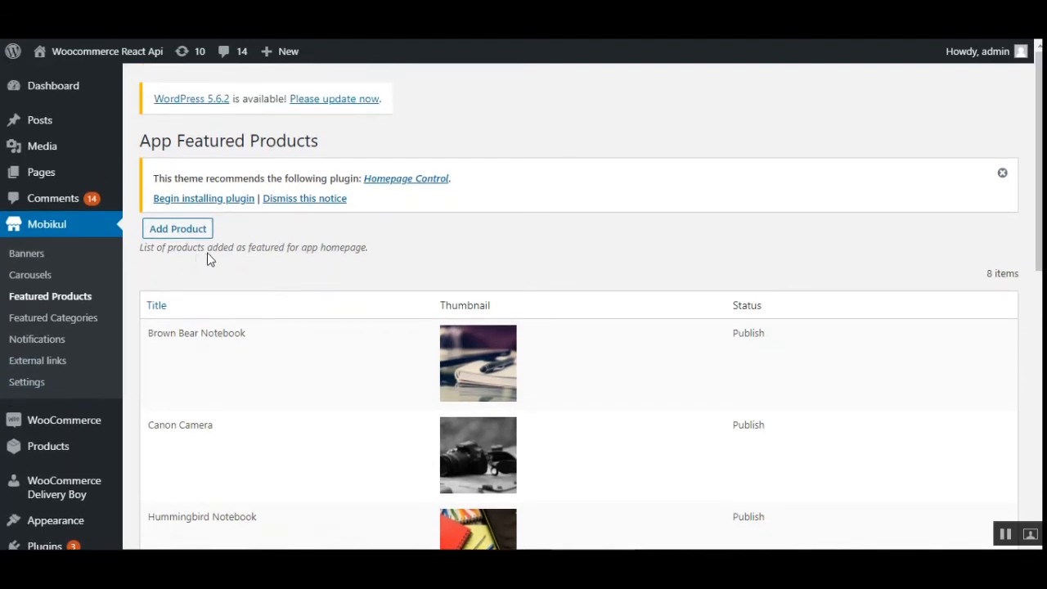
Step: Open the Mobikul Carousels page, select the Popular categories and Popular products carousels, and check the available bulk actions
{"action": "left_click", "coordinate": [42, 276]}
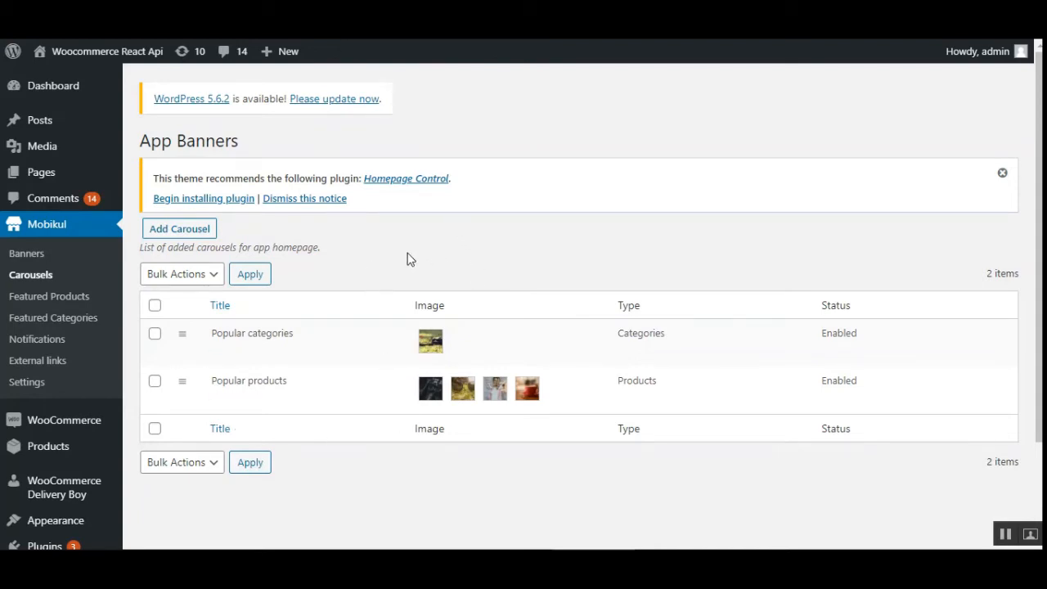
{"action": "left_click", "coordinate": [186, 275]}
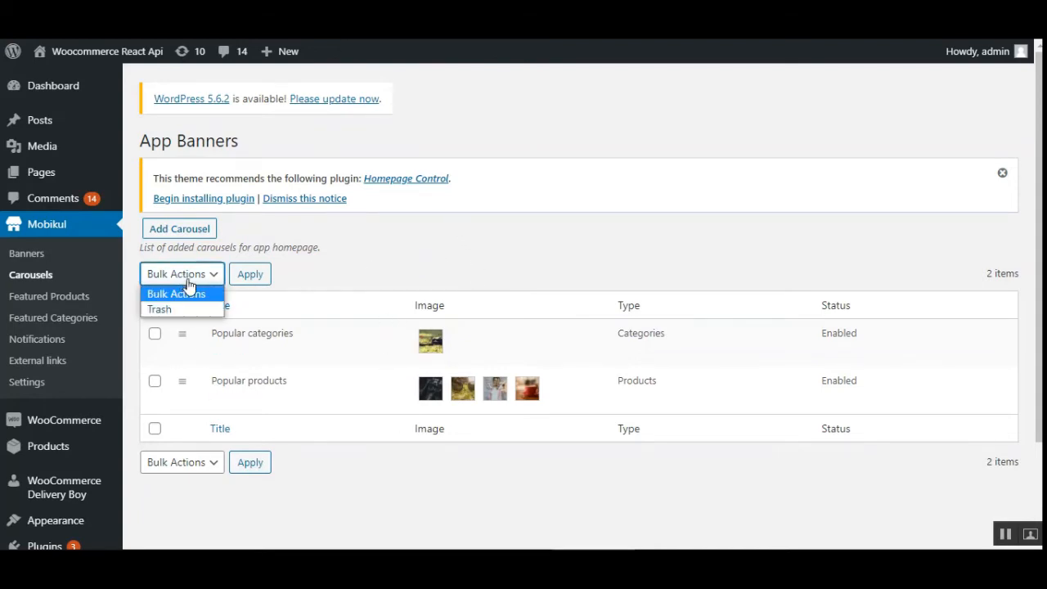
{"action": "left_click", "coordinate": [365, 283]}
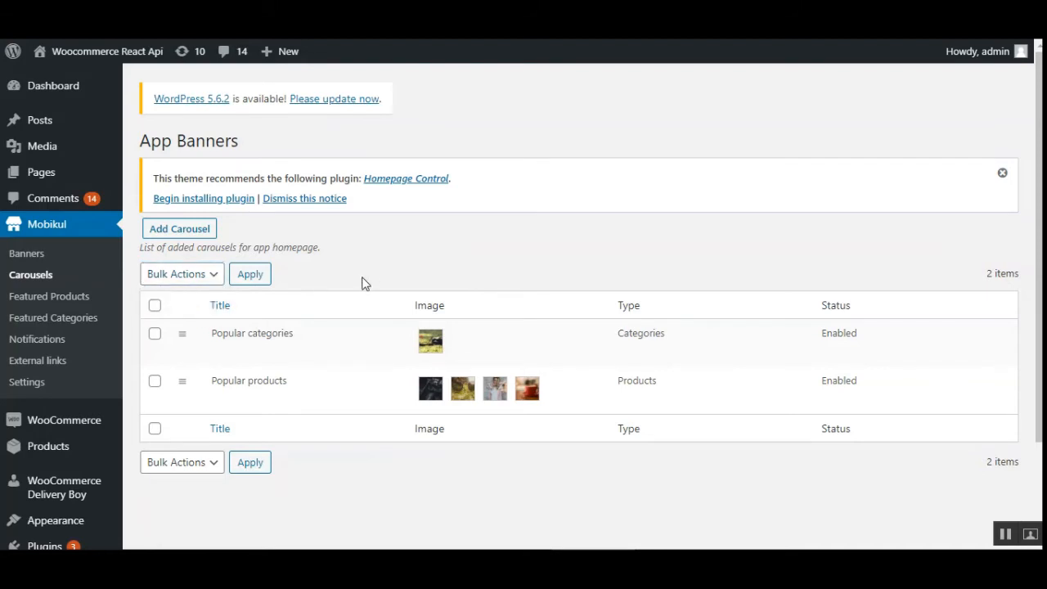
{"action": "left_click", "coordinate": [155, 332]}
{"action": "left_click", "coordinate": [155, 380]}
{"action": "left_click", "coordinate": [204, 275]}
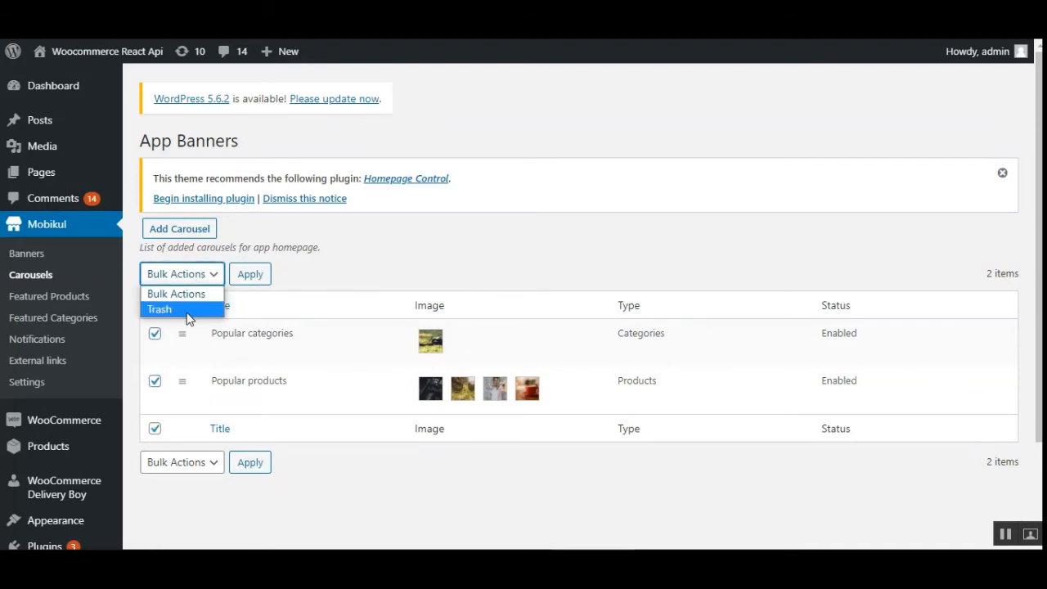
{"action": "left_click", "coordinate": [331, 278]}
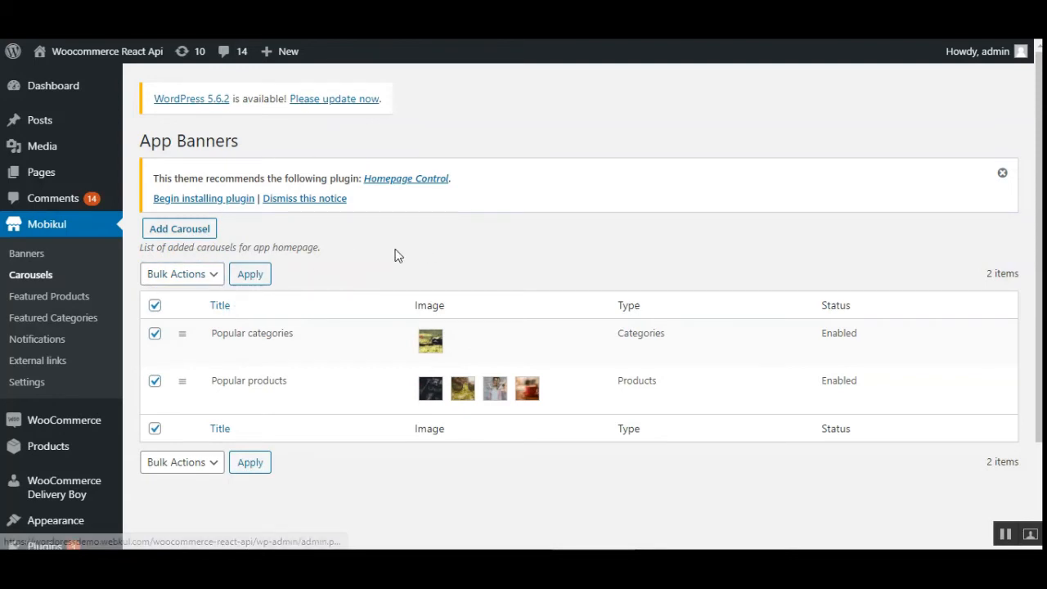
Step: Start adding a new carousel for the app homepage and set its type to Products
{"action": "left_click", "coordinate": [188, 233]}
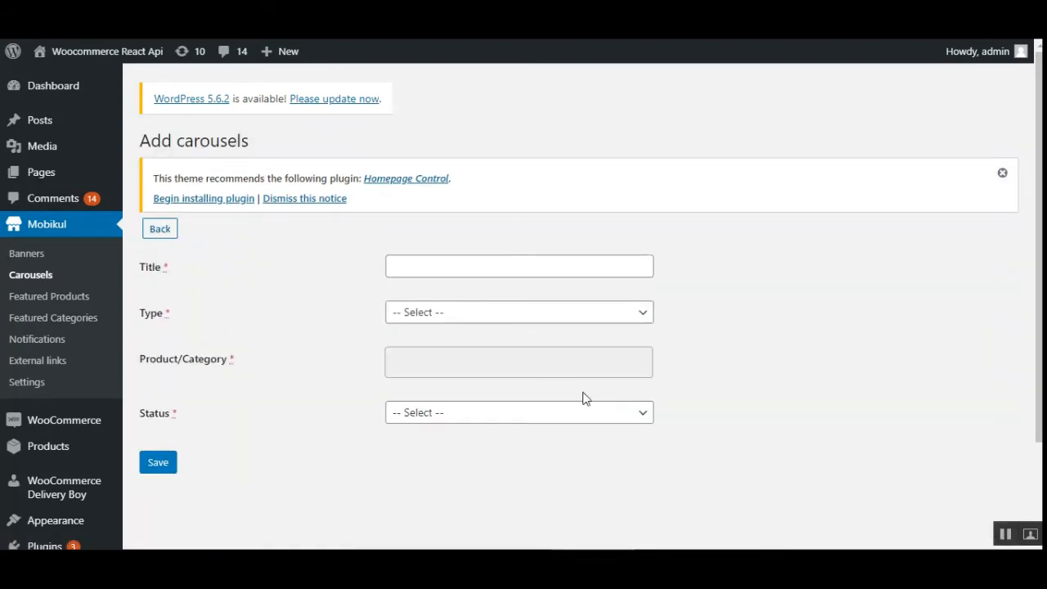
{"action": "left_click", "coordinate": [434, 263]}
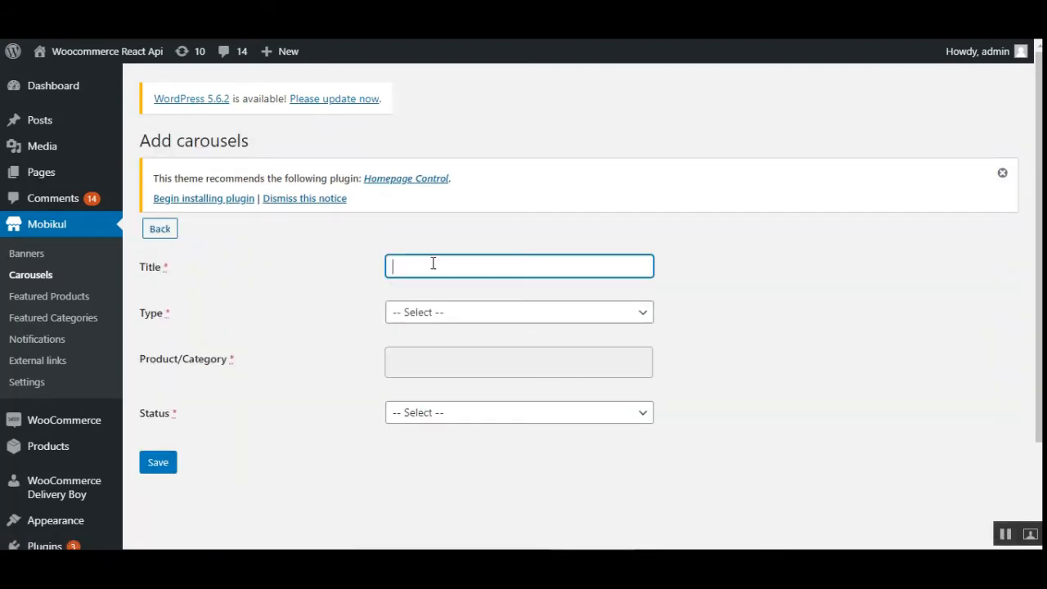
{"action": "left_click", "coordinate": [456, 317]}
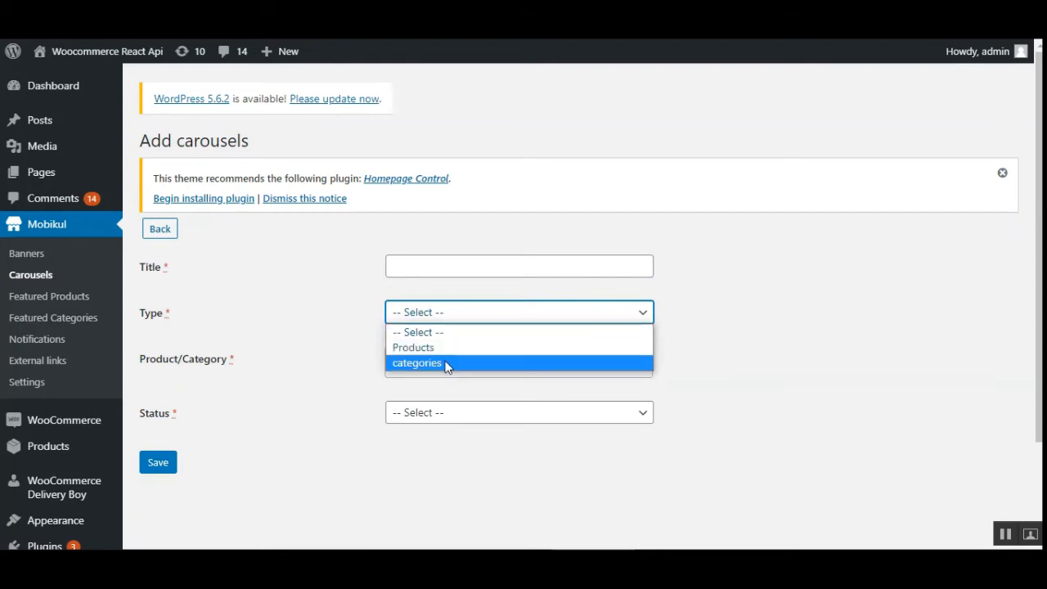
{"action": "left_click", "coordinate": [447, 351]}
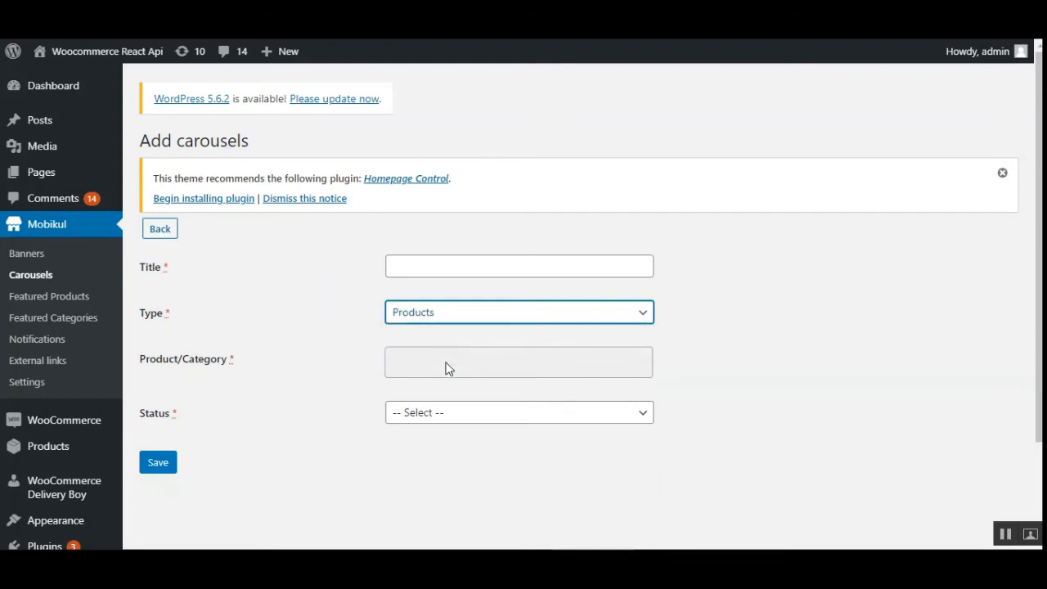
Step: Add APPLE IPHONE 6 (GOLD), Samsung Galaxy S5 - Black and SAMSUNG GALAXY S5 - GOLD as the new carousel's products
{"action": "left_click", "coordinate": [446, 364]}
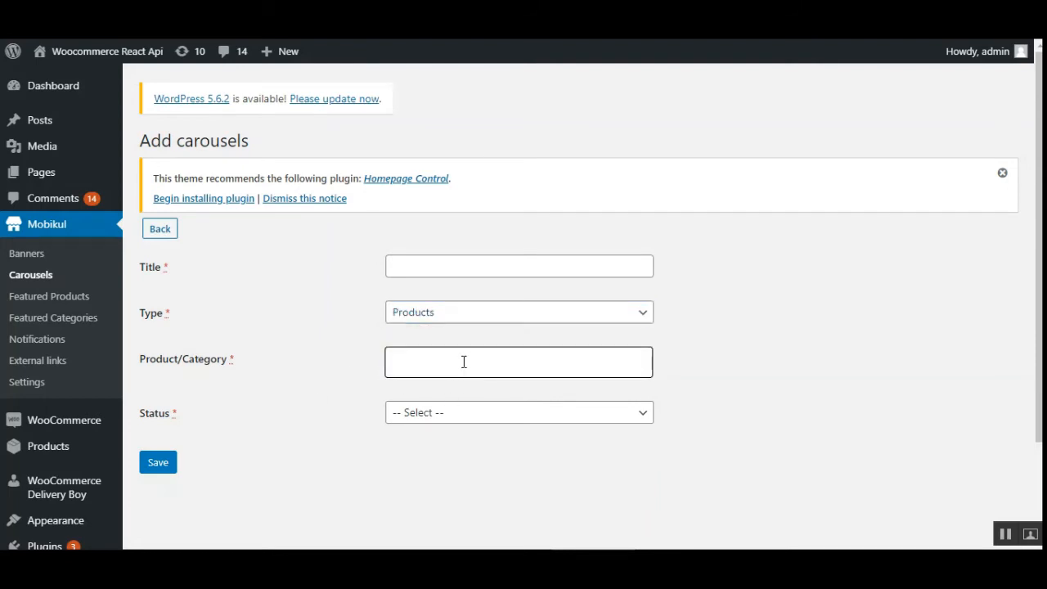
{"action": "left_click", "coordinate": [445, 361]}
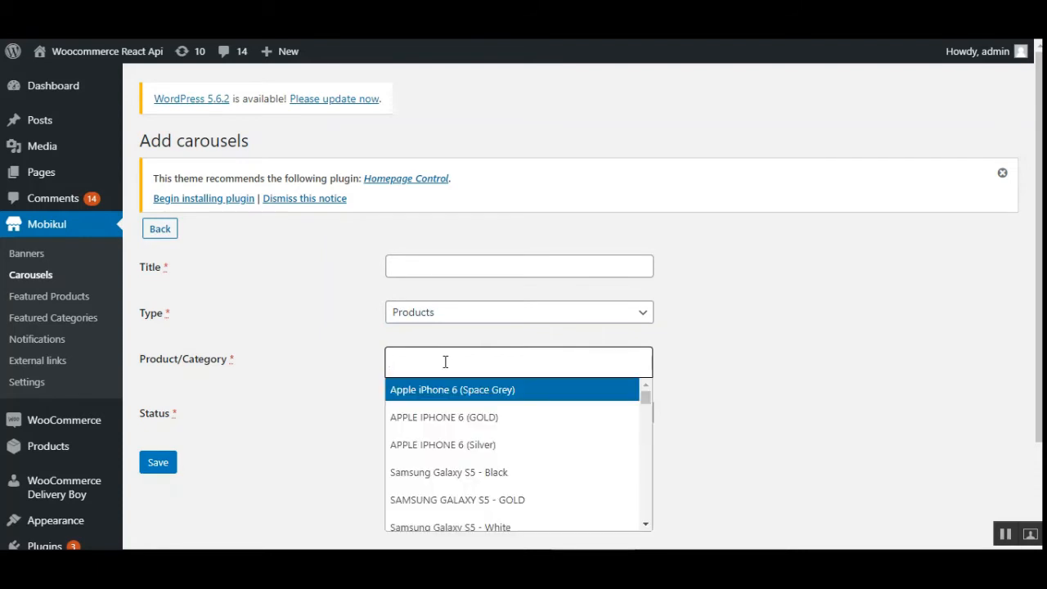
{"action": "left_click", "coordinate": [456, 418]}
{"action": "left_click", "coordinate": [577, 369]}
{"action": "left_click", "coordinate": [529, 468]}
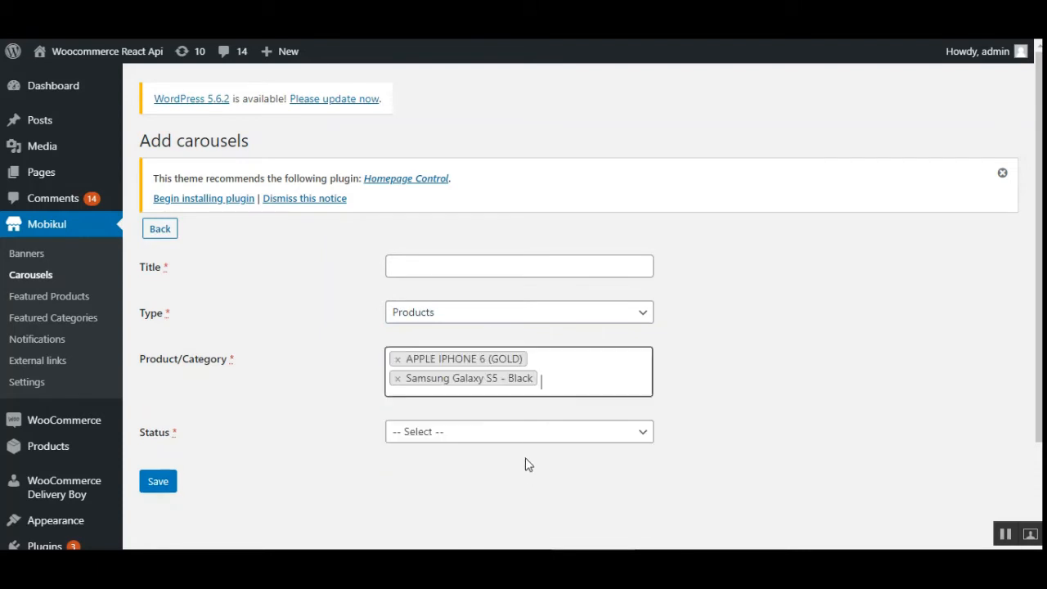
{"action": "left_click", "coordinate": [571, 366]}
{"action": "left_click", "coordinate": [545, 320]}
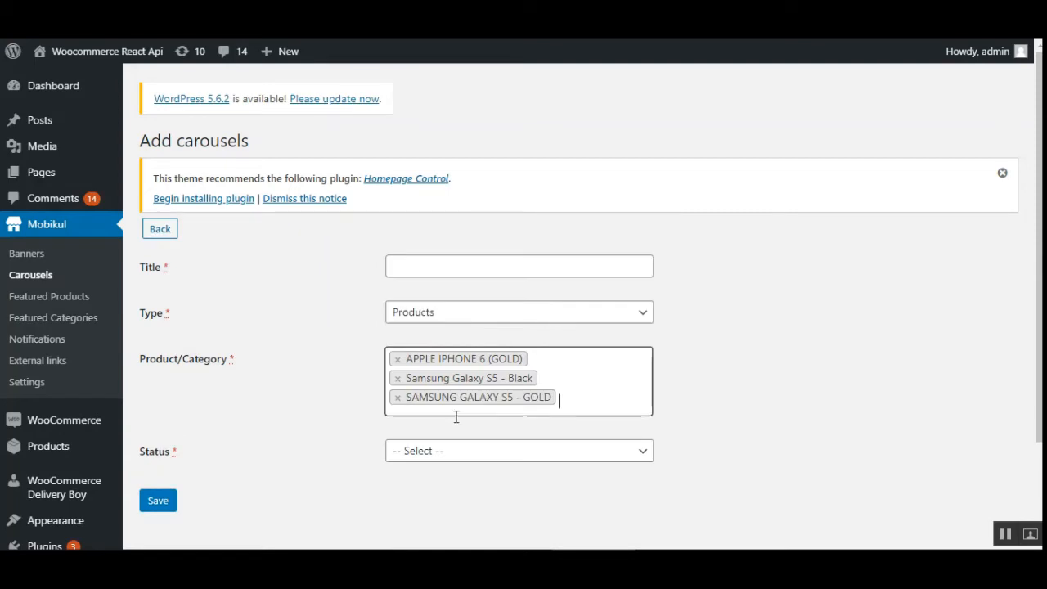
Step: Set the new carousel's status to Enabled
{"action": "left_click", "coordinate": [421, 455]}
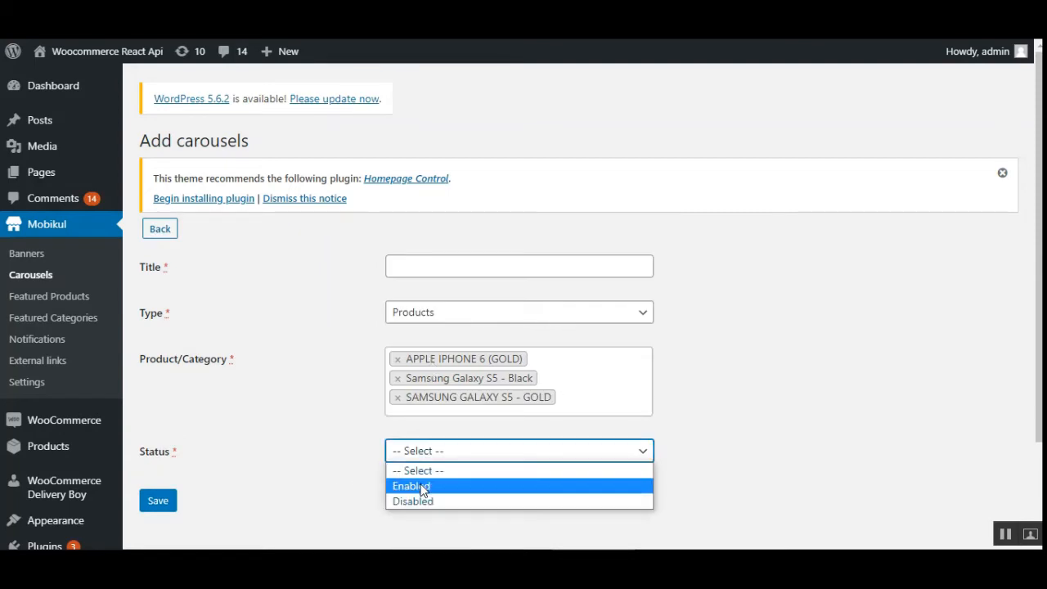
{"action": "left_click", "coordinate": [417, 486]}
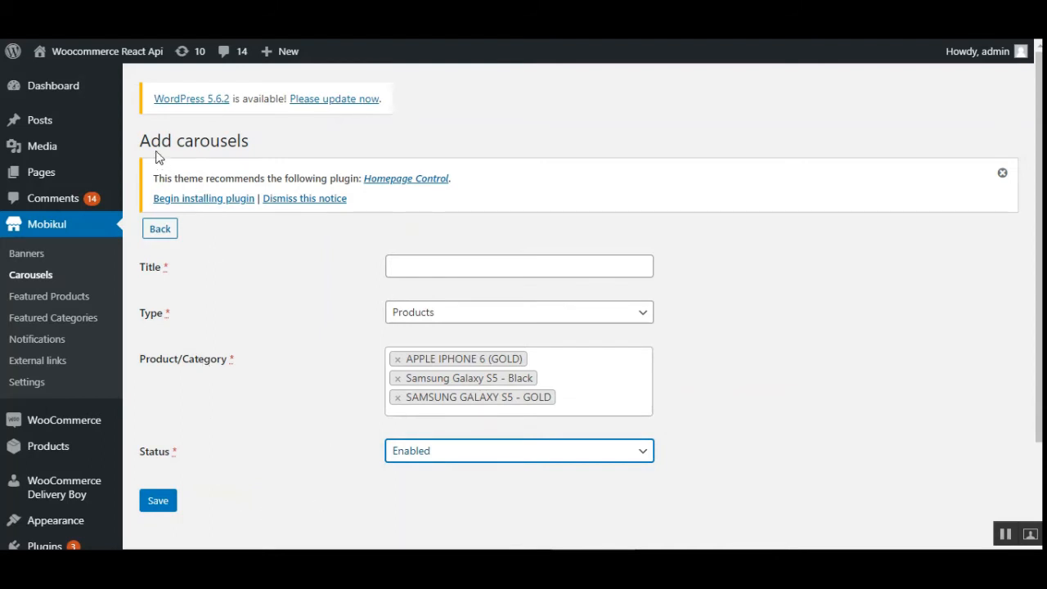
{"action": "left_click_drag", "start_coordinate": [141, 141], "coordinate": [277, 140]}
{"action": "left_click", "coordinate": [300, 139]}
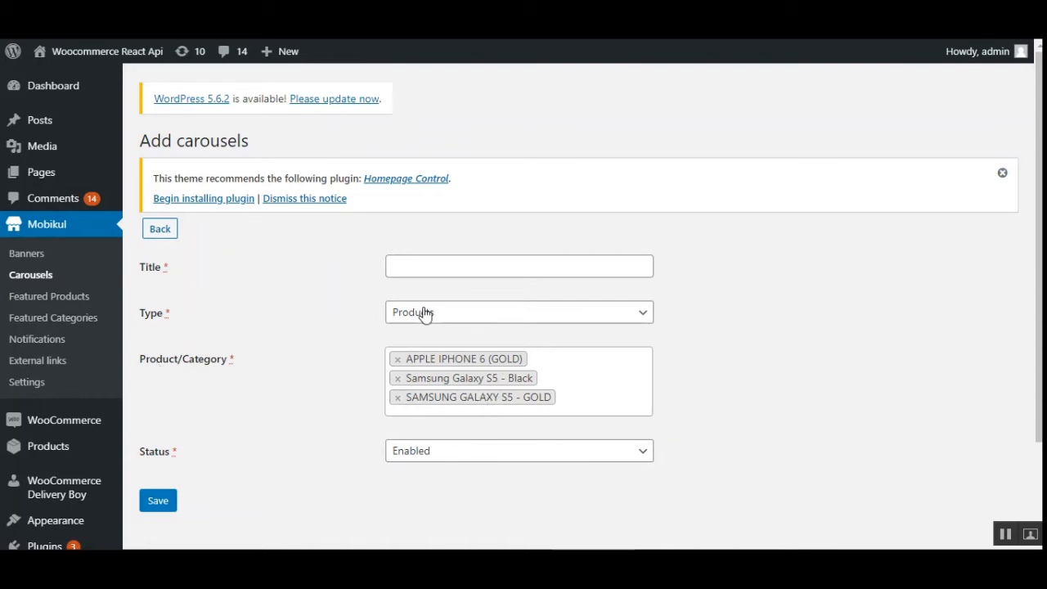
Step: Change the new carousel's type to categories, leaving its title empty
{"action": "left_click", "coordinate": [440, 268]}
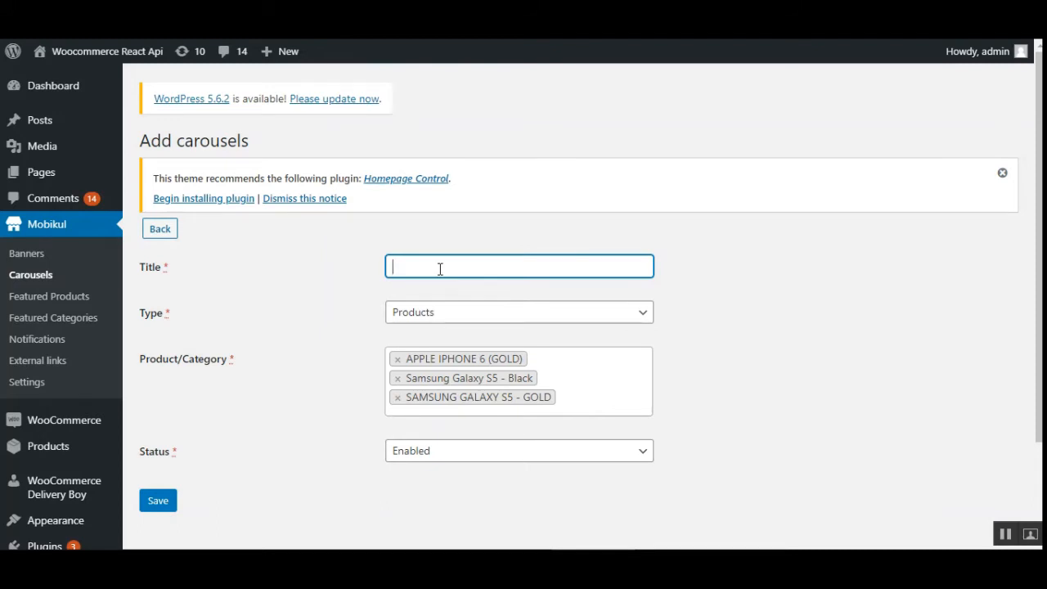
{"action": "left_click", "coordinate": [442, 316]}
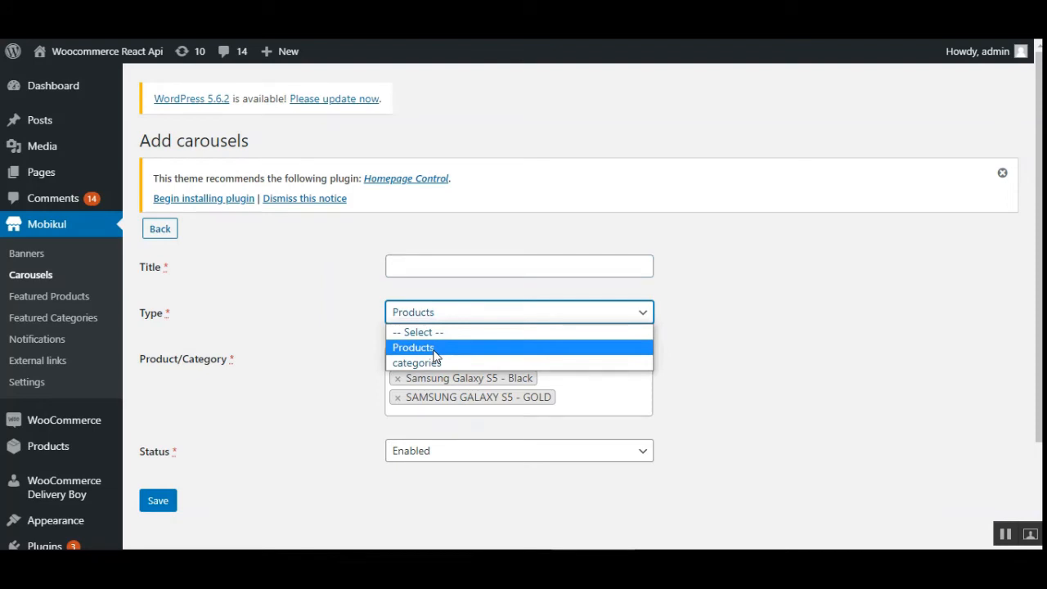
{"action": "left_click", "coordinate": [437, 363]}
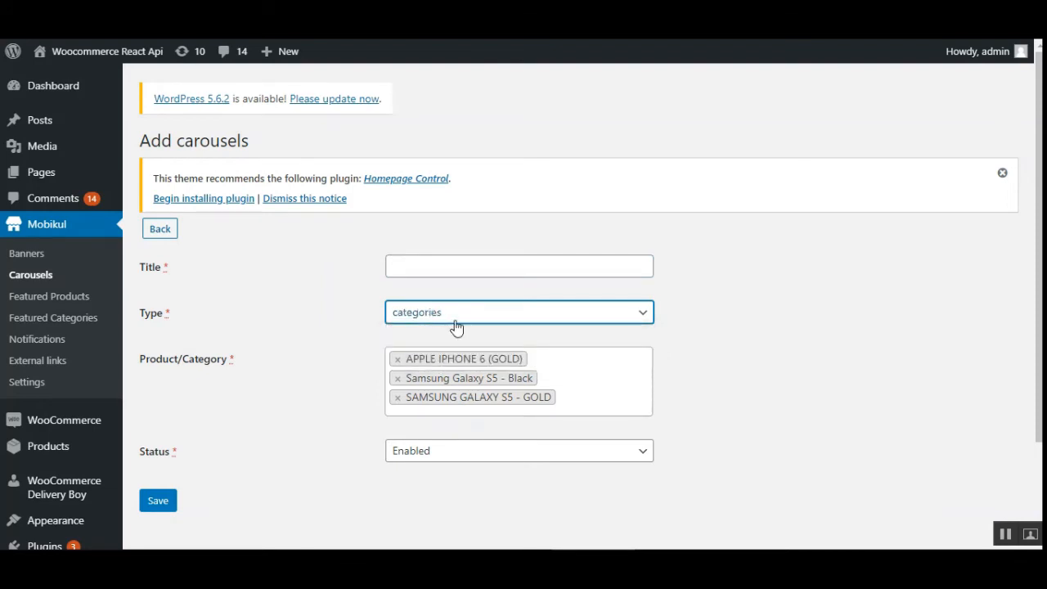
{"action": "left_click", "coordinate": [354, 344]}
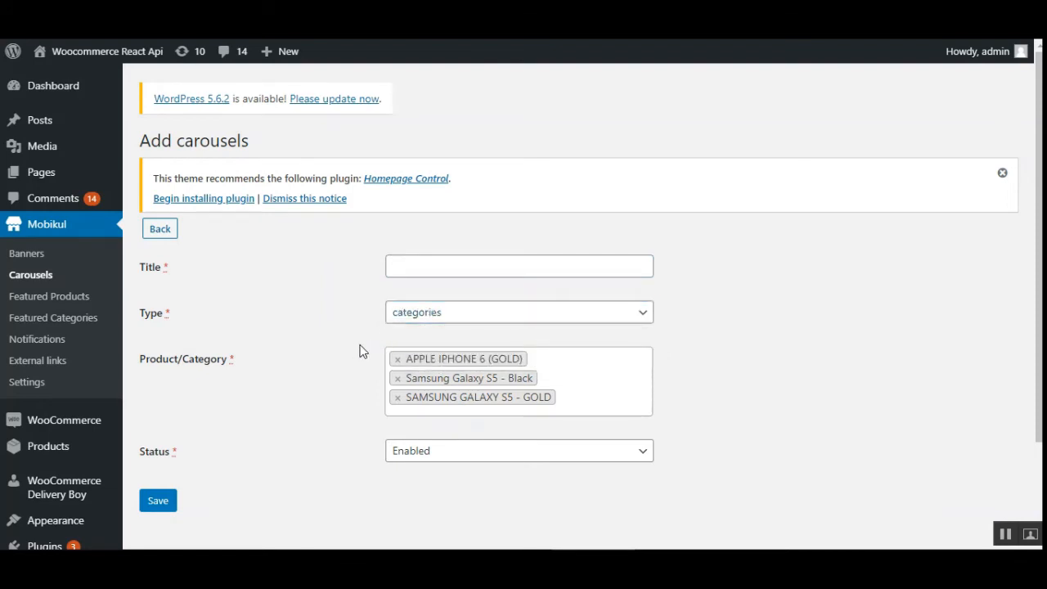
Step: Select Back bags and Book as the new carousel's categories
{"action": "left_click", "coordinate": [440, 353]}
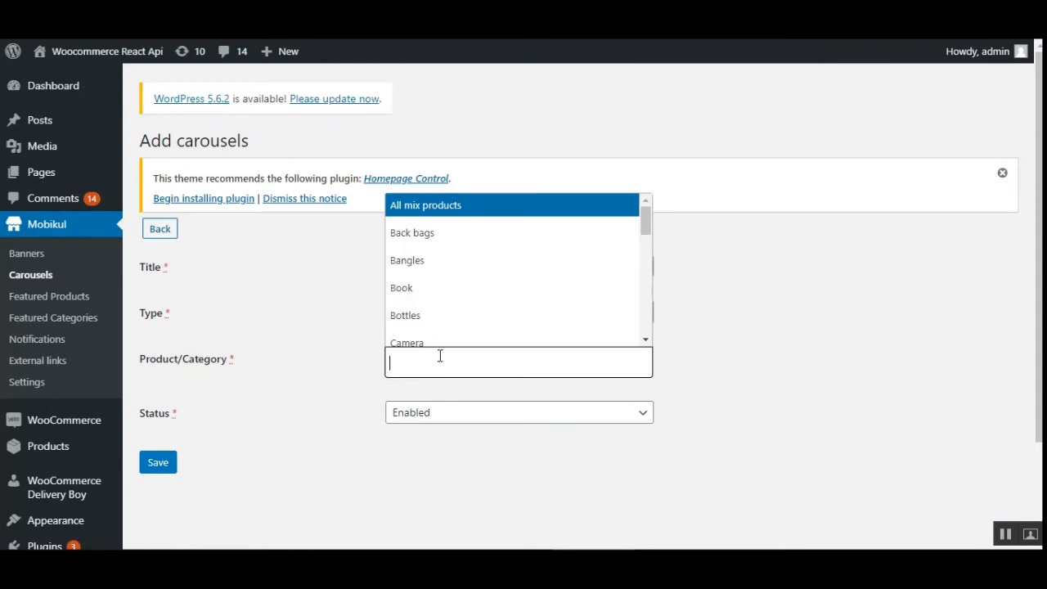
{"action": "left_click", "coordinate": [428, 250]}
{"action": "left_click", "coordinate": [499, 365]}
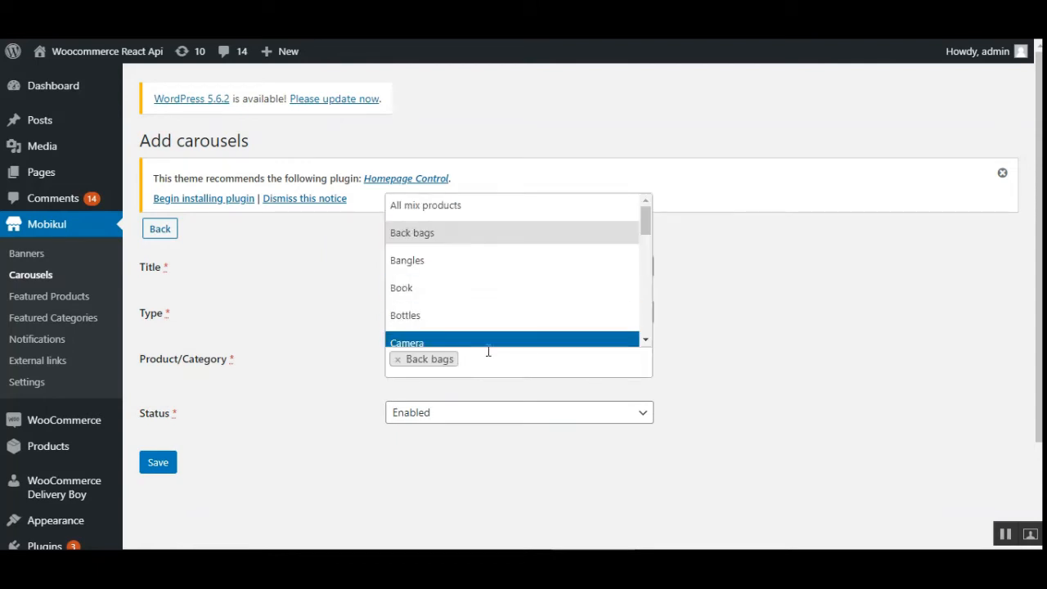
{"action": "left_click", "coordinate": [483, 289]}
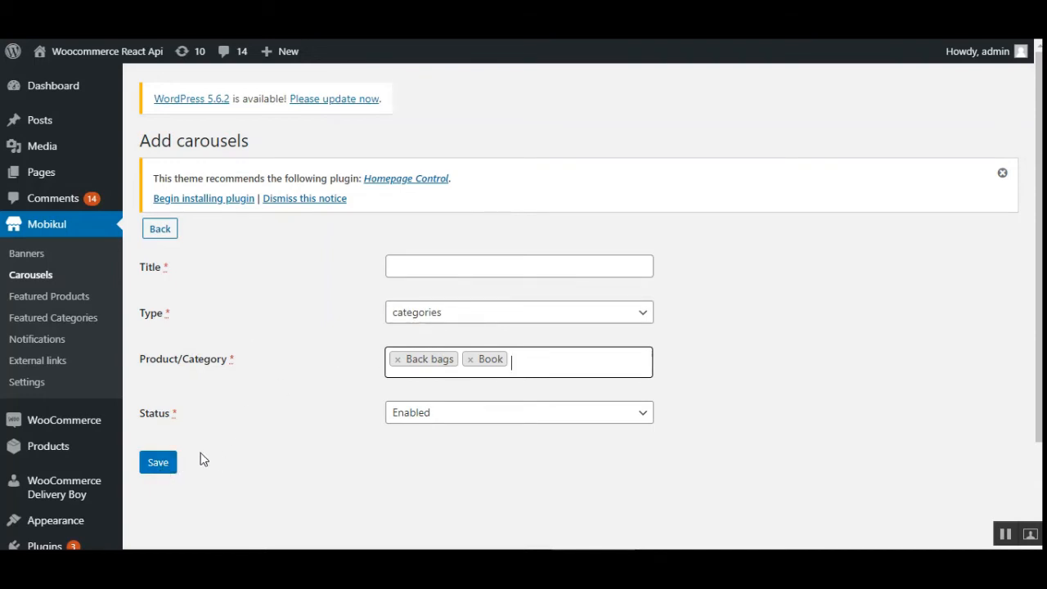
Step: Return to the carousel list without saving and check the types of the Popular categories and Popular products carousels
{"action": "left_click", "coordinate": [169, 233]}
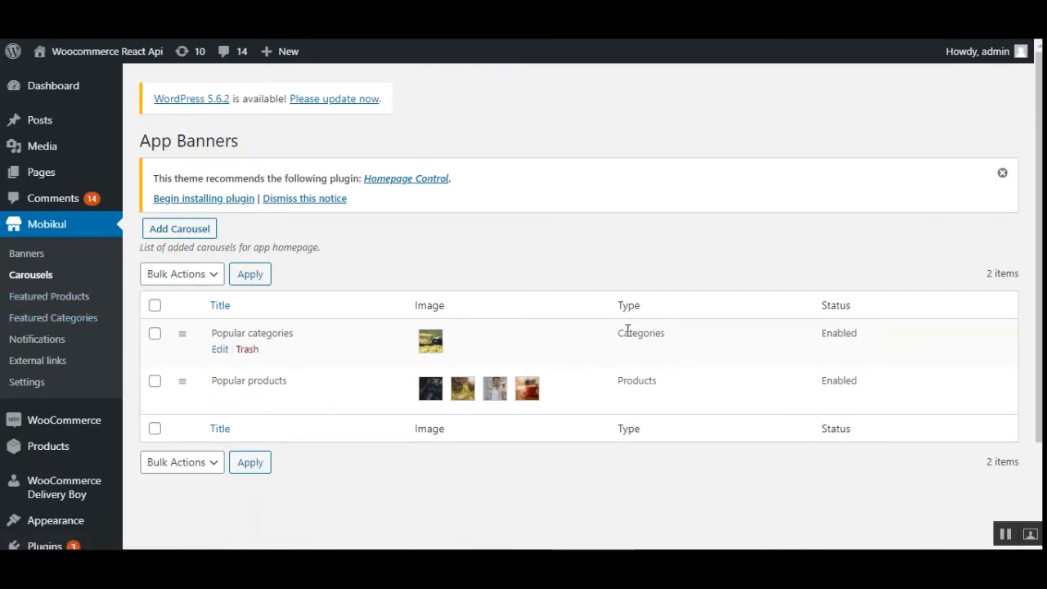
{"action": "left_click_drag", "start_coordinate": [624, 333], "coordinate": [655, 335]}
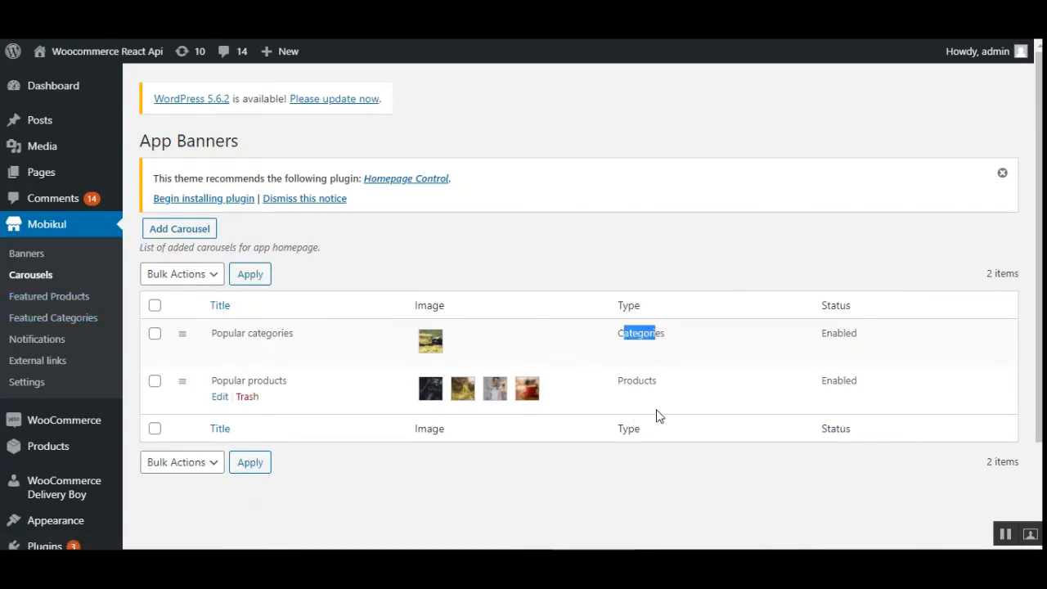
{"action": "left_click_drag", "start_coordinate": [630, 383], "coordinate": [651, 382]}
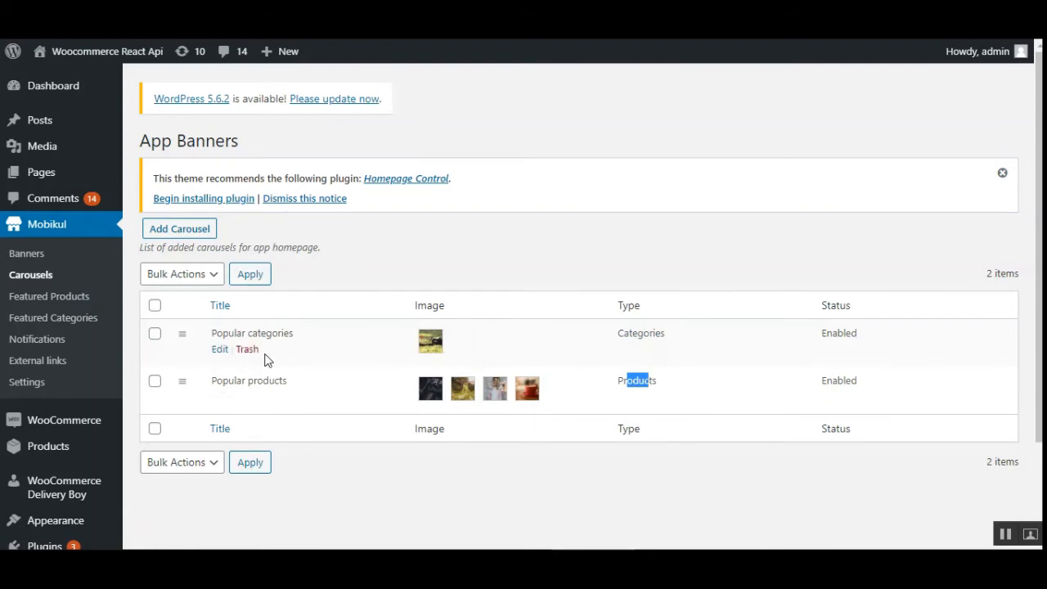
Step: Open the Mobikul Featured Products page and review the full list of featured products with their thumbnails and status
{"action": "left_click", "coordinate": [61, 299]}
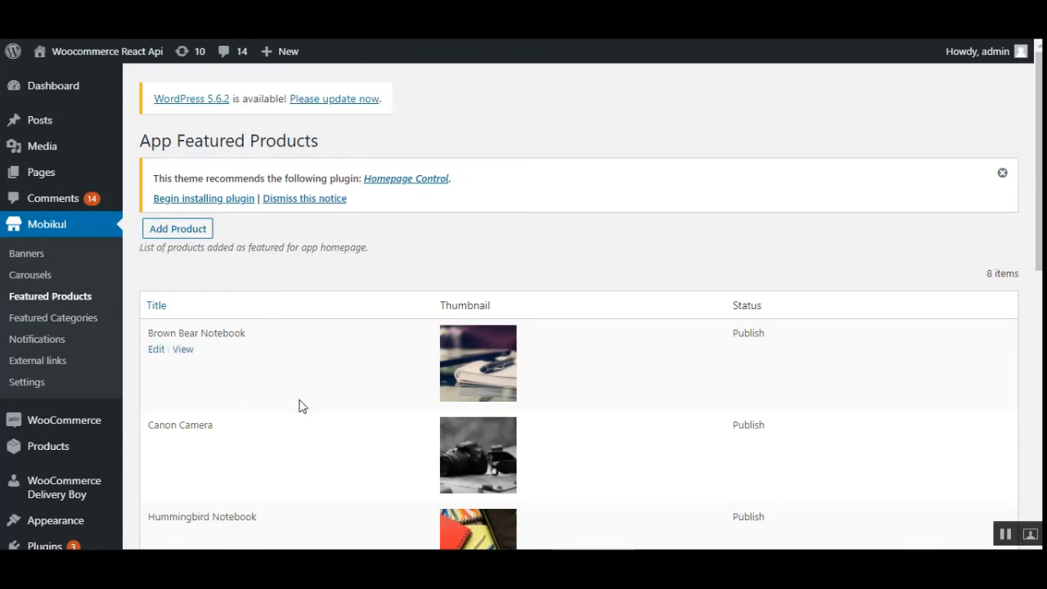
{"action": "scroll", "coordinate": [524, 327], "scroll_direction": "down", "scroll_amount": 2}
{"action": "scroll", "coordinate": [524, 327], "scroll_direction": "up", "scroll_amount": 1}
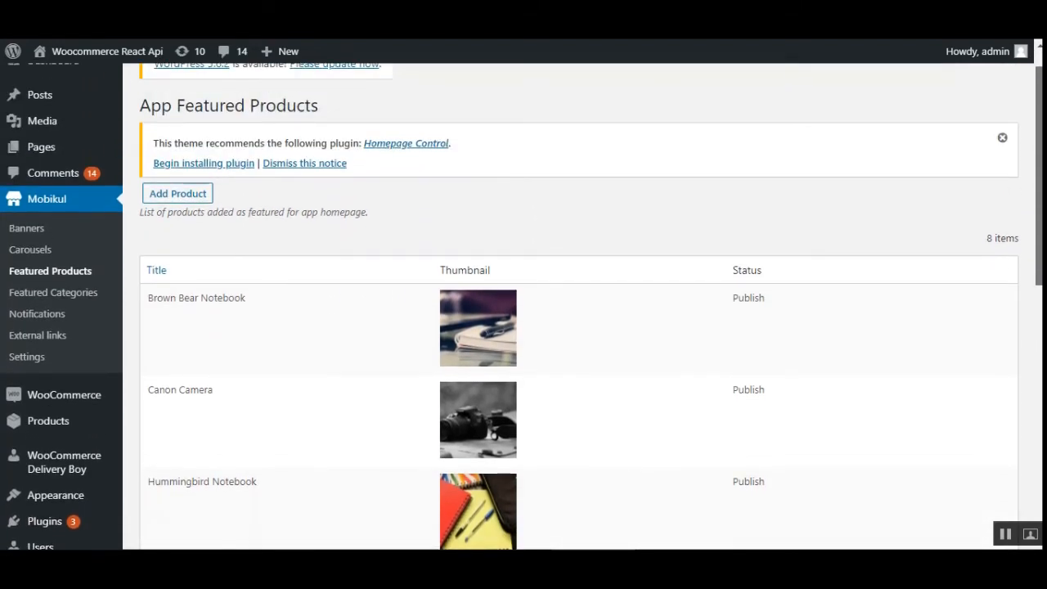
{"action": "scroll", "coordinate": [579, 306], "scroll_direction": "down", "scroll_amount": 6}
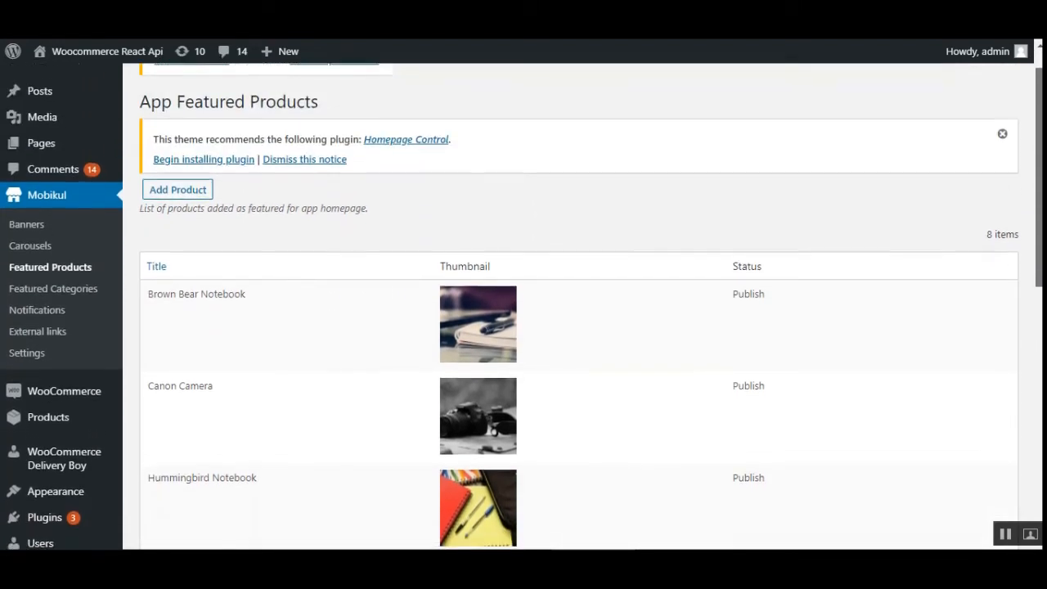
{"action": "scroll", "coordinate": [579, 306], "scroll_direction": "down", "scroll_amount": 1}
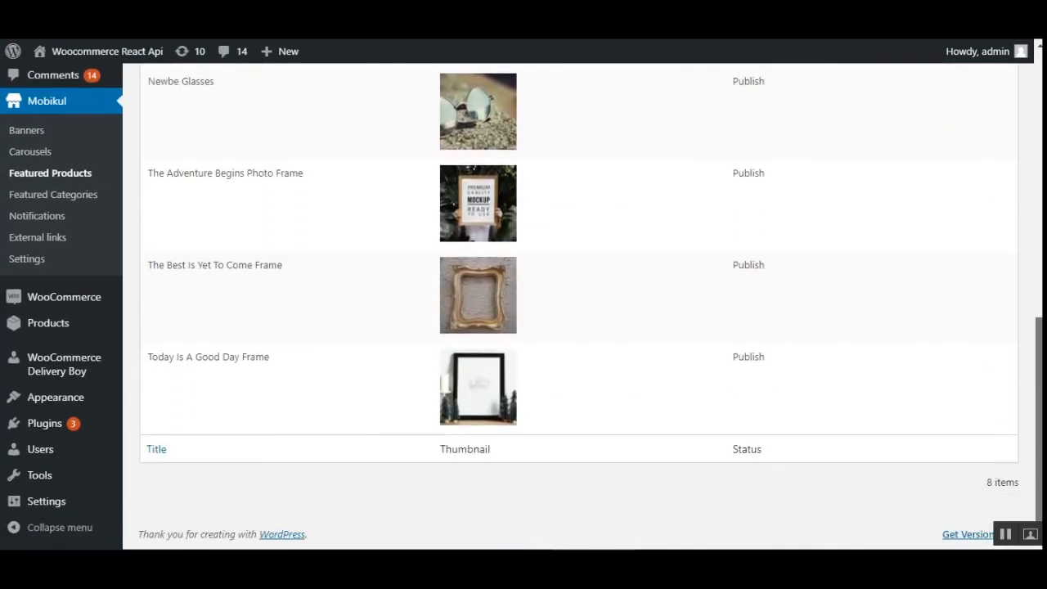
{"action": "scroll", "coordinate": [1005, 140], "scroll_direction": "up", "scroll_amount": 9}
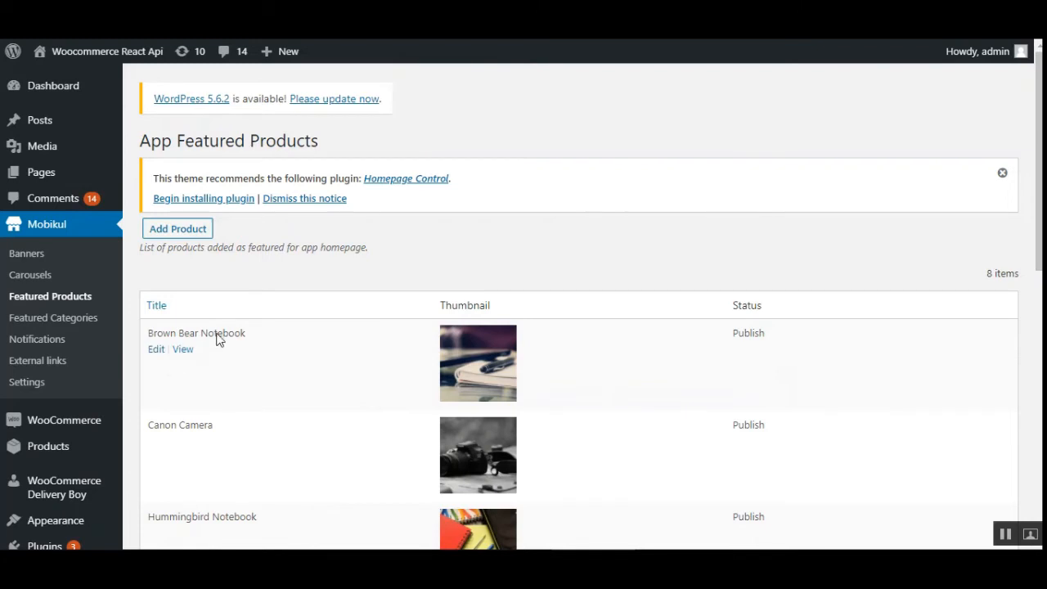
Step: Begin adding a featured product, look through the store's product list, and mark Customizable Mug as featured
{"action": "left_click", "coordinate": [181, 236]}
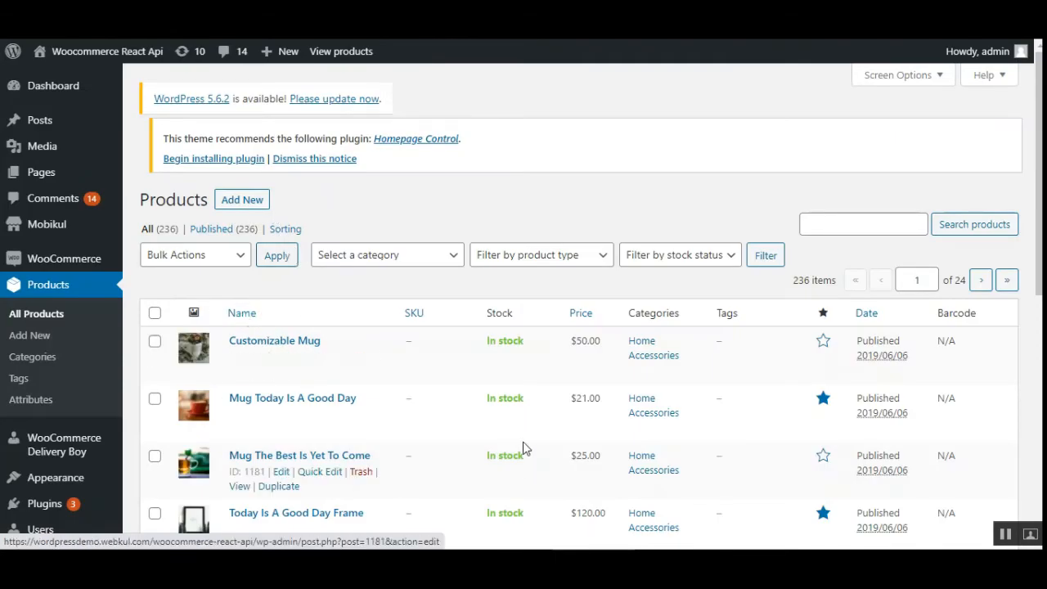
{"action": "scroll", "coordinate": [710, 450], "scroll_direction": "down", "scroll_amount": 3}
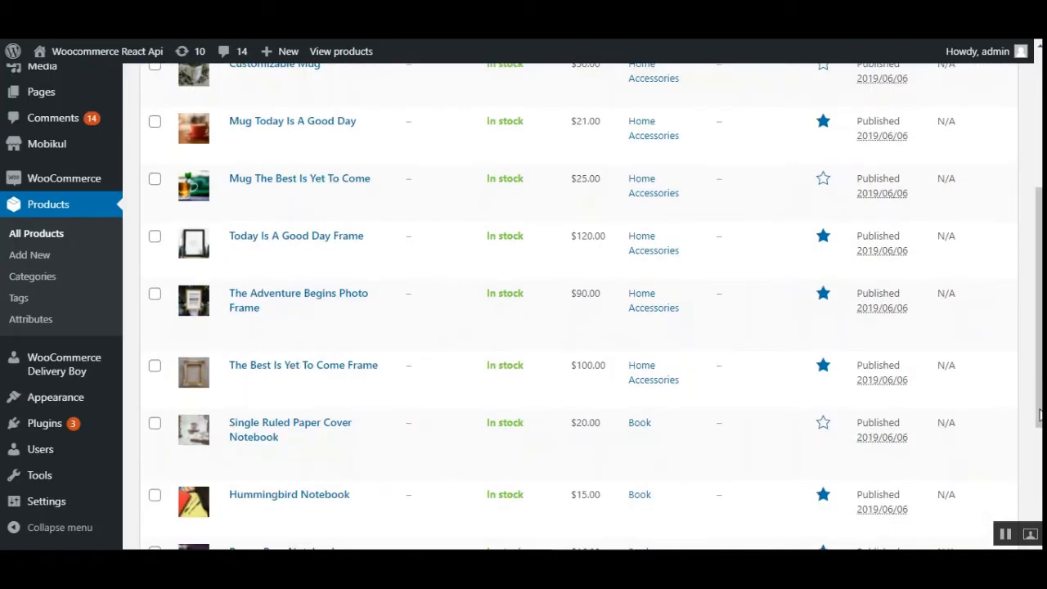
{"action": "scroll", "coordinate": [572, 245], "scroll_direction": "up", "scroll_amount": 3}
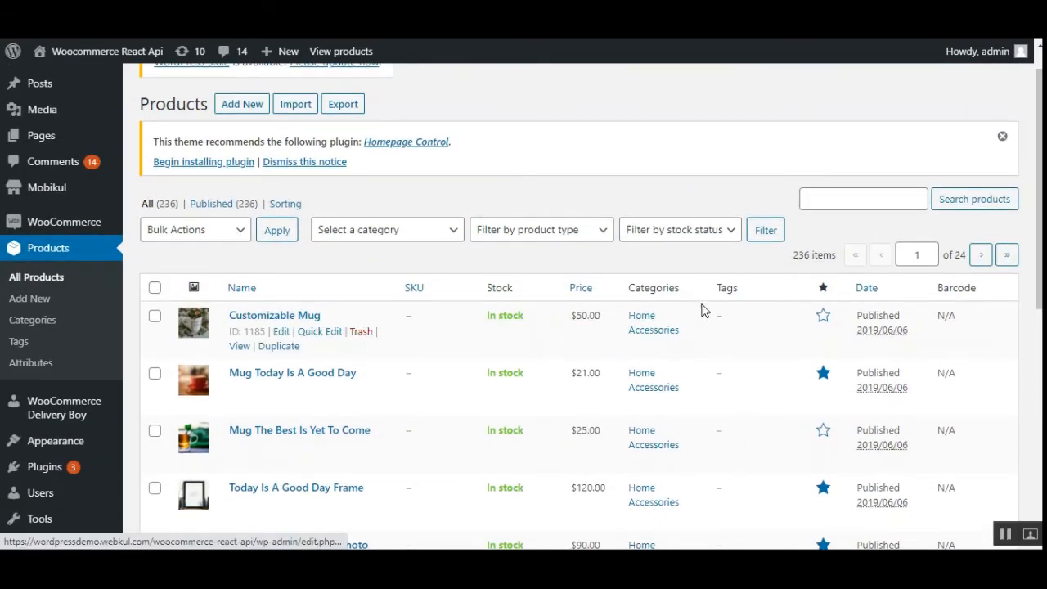
{"action": "scroll", "coordinate": [335, 472], "scroll_direction": "down", "scroll_amount": 2}
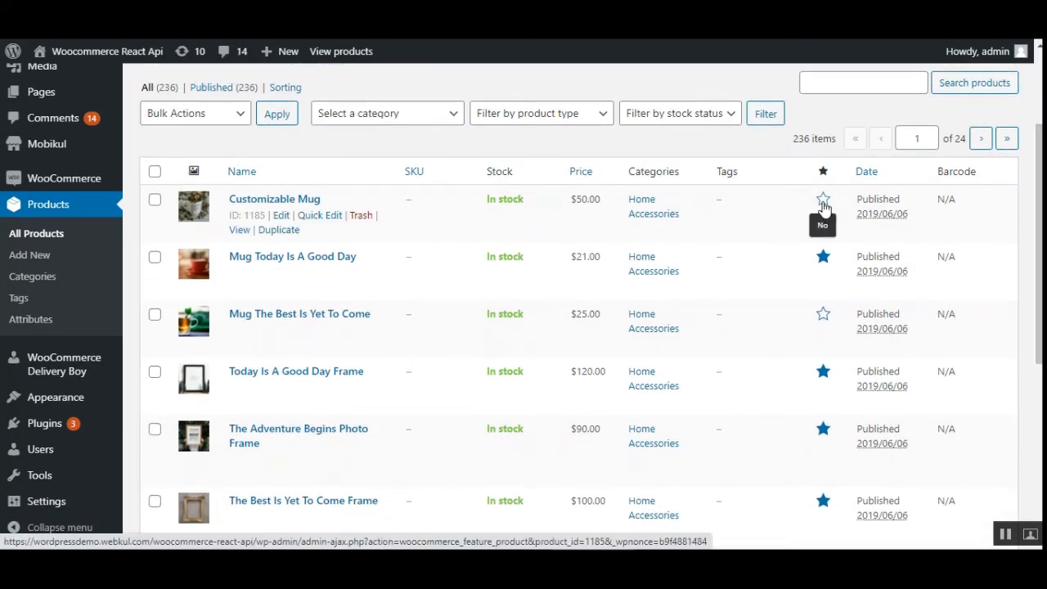
{"action": "left_click", "coordinate": [823, 206]}
{"action": "left_click", "coordinate": [822, 203]}
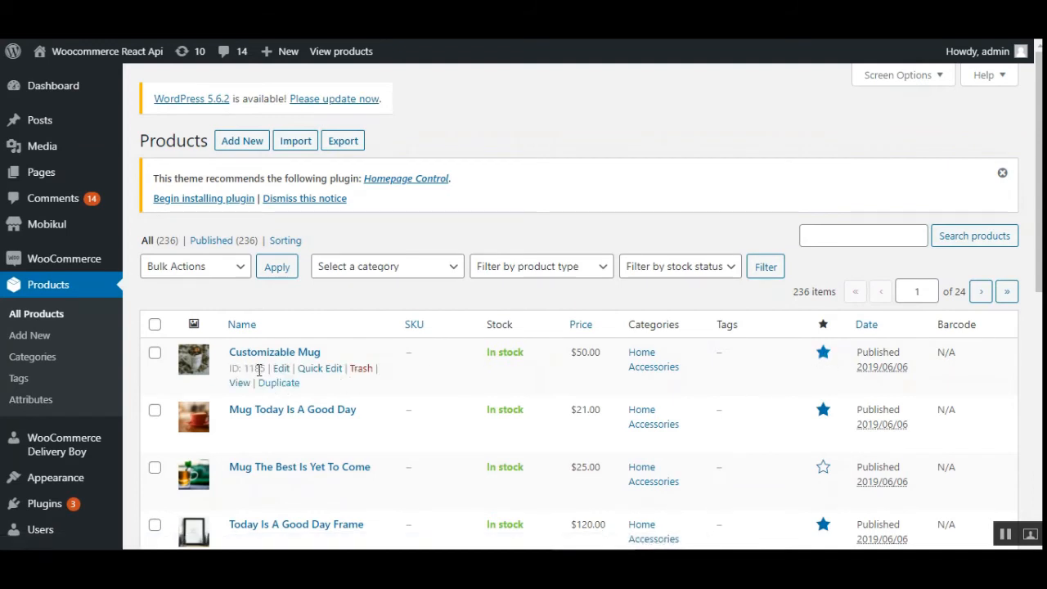
Step: Check the bulk actions and the search field available for the store's products
{"action": "left_click", "coordinate": [235, 267]}
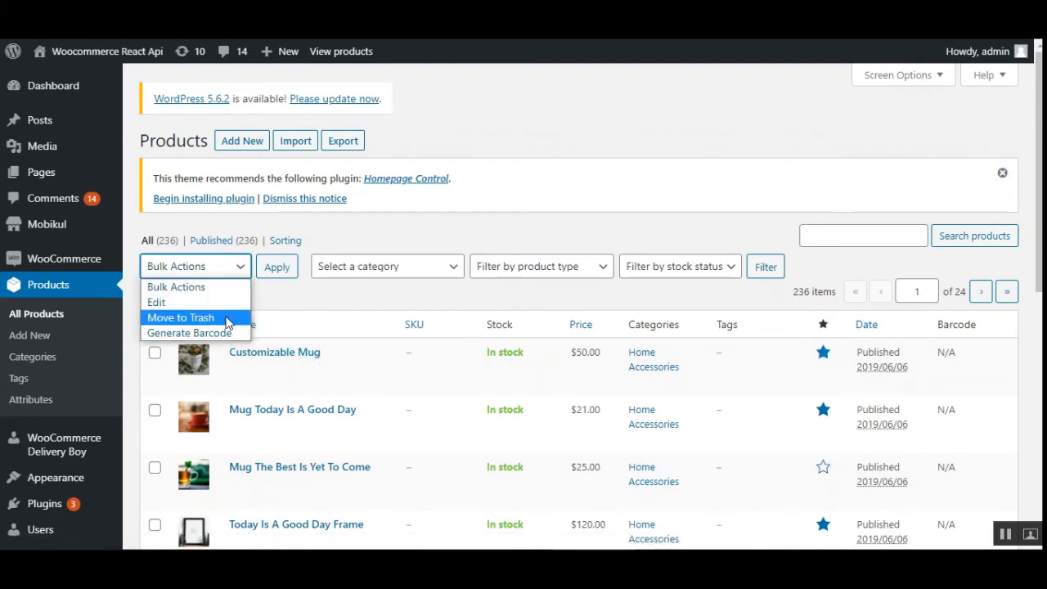
{"action": "left_click", "coordinate": [320, 309]}
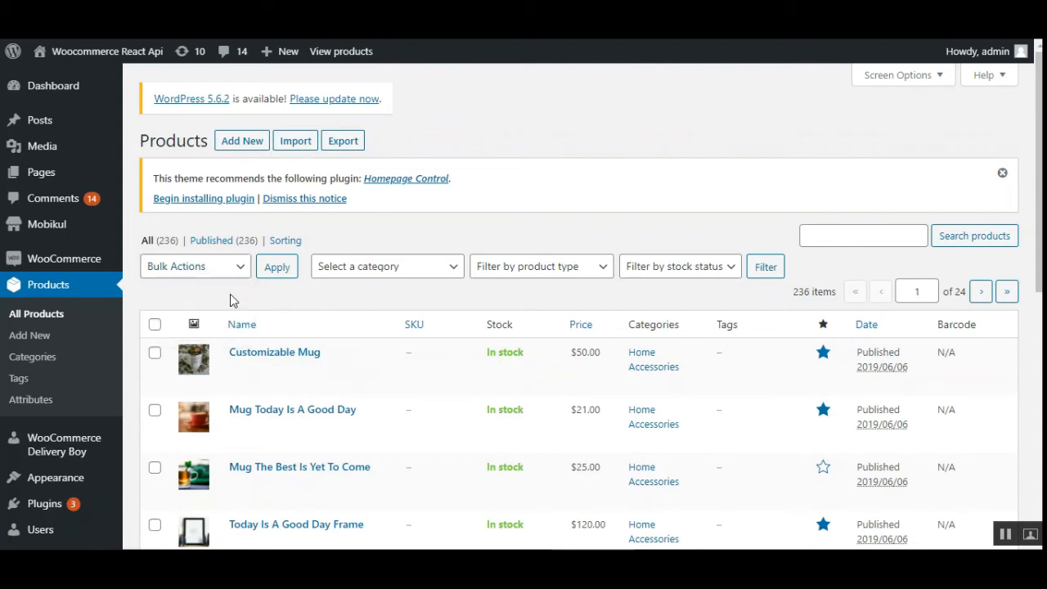
{"action": "left_click", "coordinate": [236, 271]}
{"action": "left_click", "coordinate": [325, 305]}
{"action": "left_click", "coordinate": [894, 236]}
{"action": "left_click", "coordinate": [659, 233]}
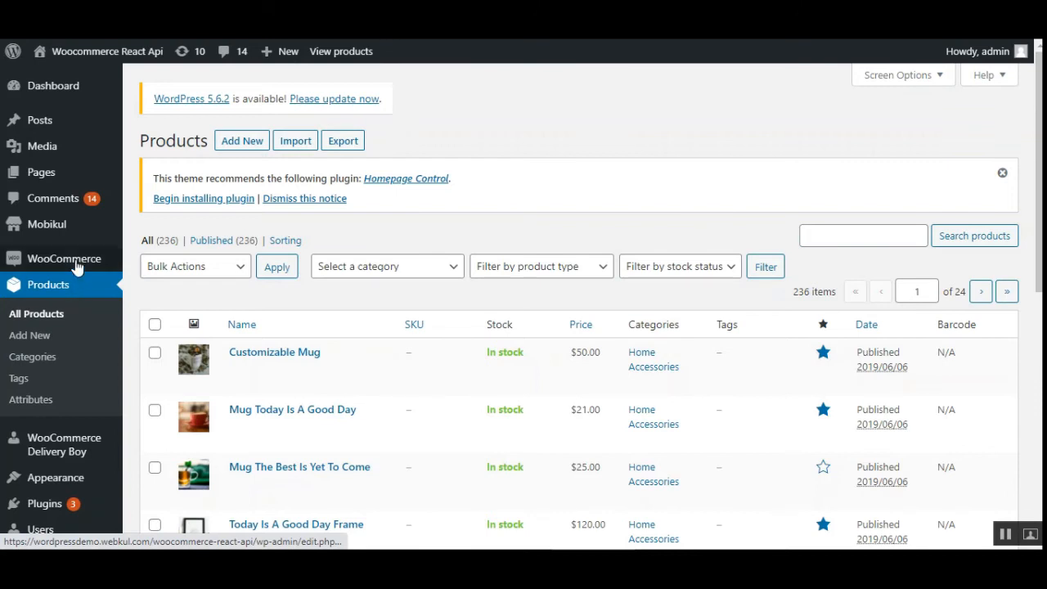
Step: Open the Mobikul Featured Categories page and review the list of categories added for the app homepage
{"action": "mouse_move", "coordinate": [73, 256]}
{"action": "mouse_move", "coordinate": [71, 227]}
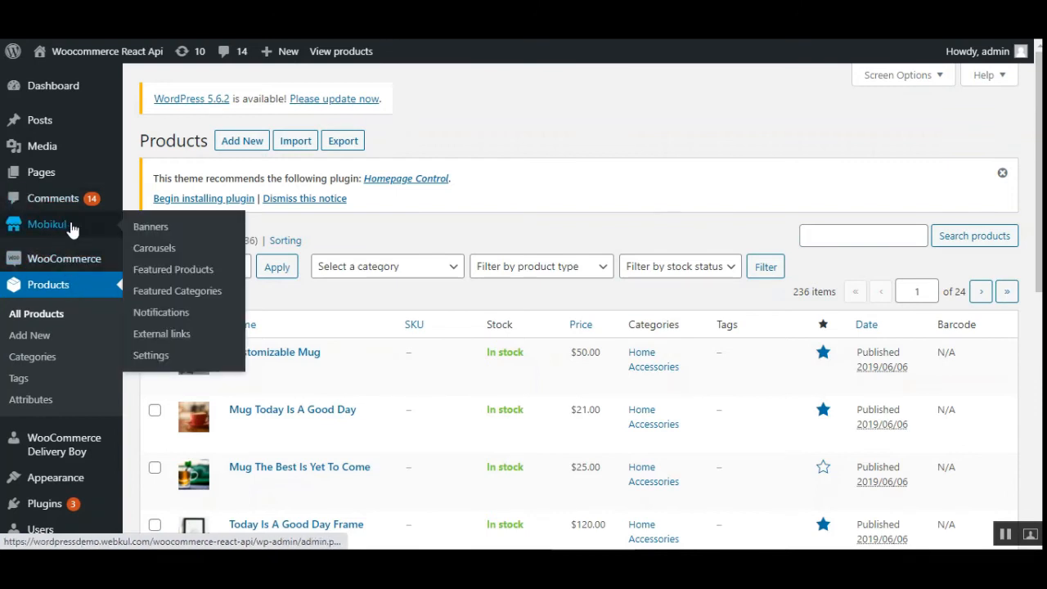
{"action": "left_click", "coordinate": [197, 294]}
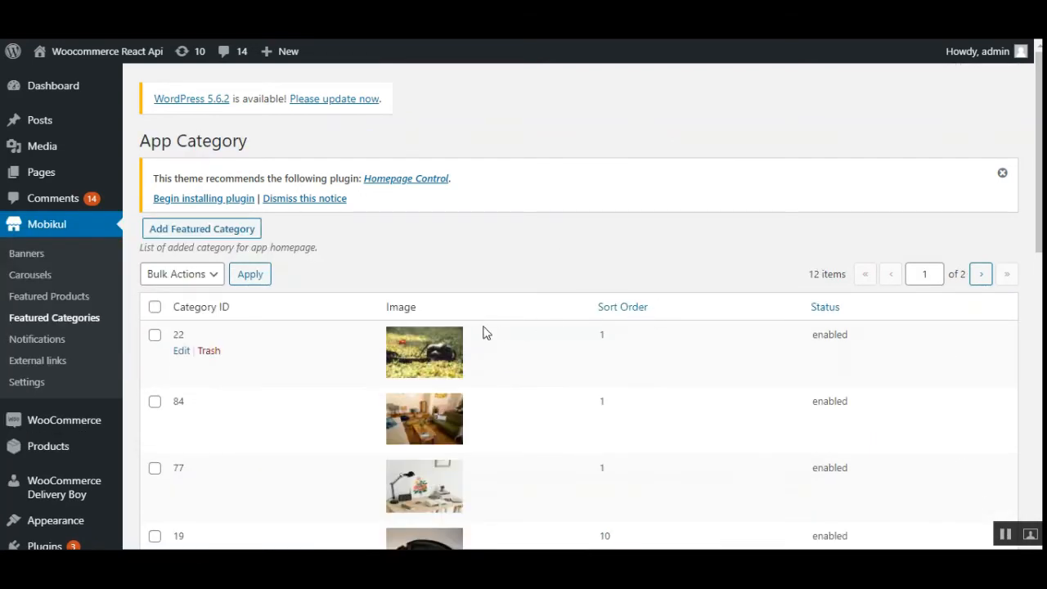
{"action": "mouse_move", "coordinate": [527, 341]}
{"action": "left_click_drag", "start_coordinate": [1039, 221], "coordinate": [1039, 433]}
Step: Try to add Home Accessories as a featured category with sort order 0 and status Enabled, and dismiss the resulting notice
{"action": "left_click", "coordinate": [205, 233]}
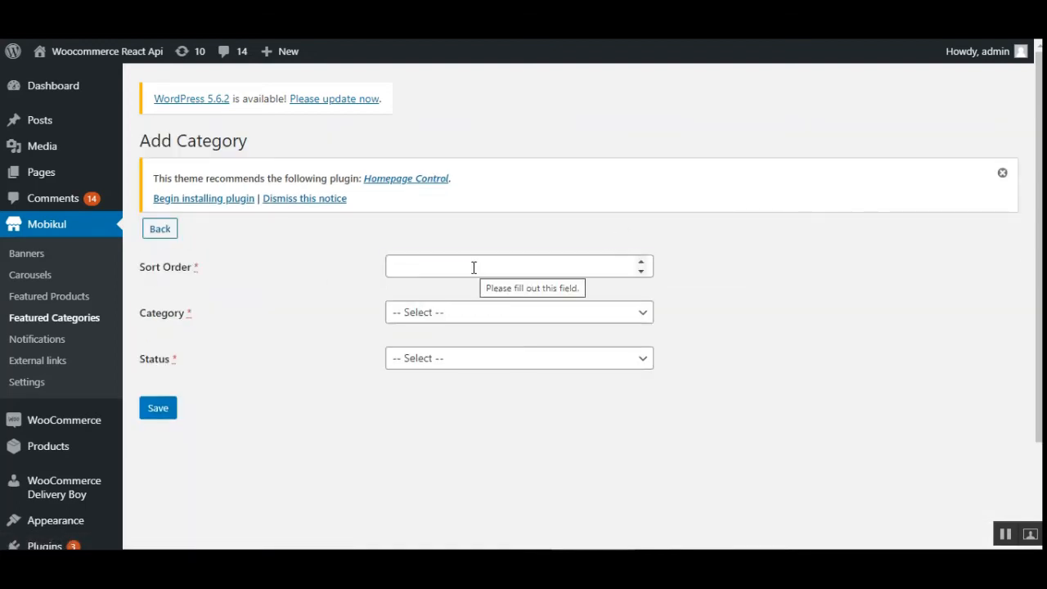
{"action": "left_click", "coordinate": [473, 267]}
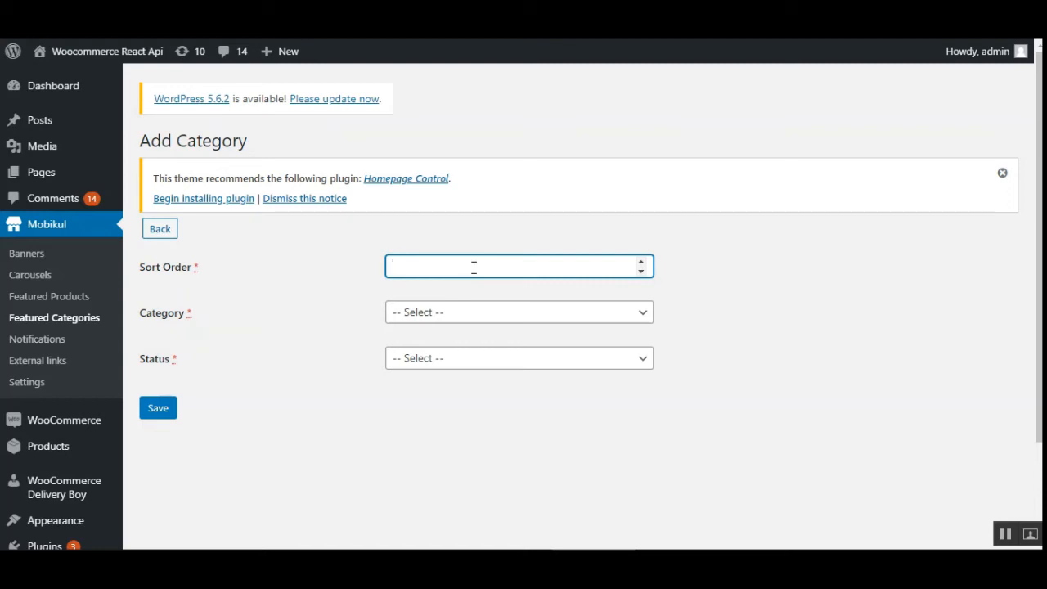
{"action": "left_click", "coordinate": [471, 315]}
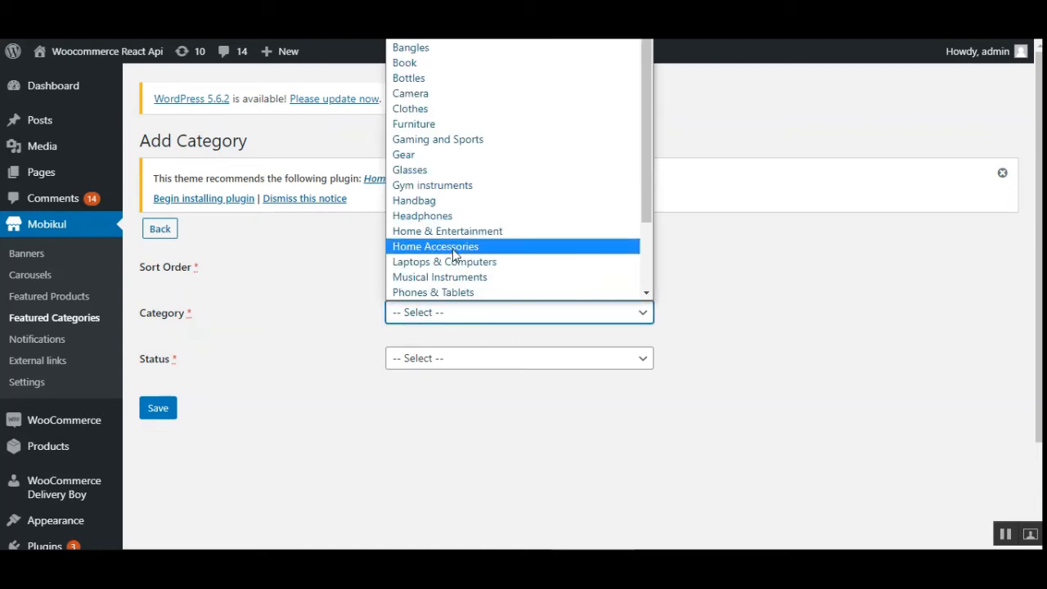
{"action": "left_click", "coordinate": [452, 247]}
{"action": "left_click", "coordinate": [489, 363]}
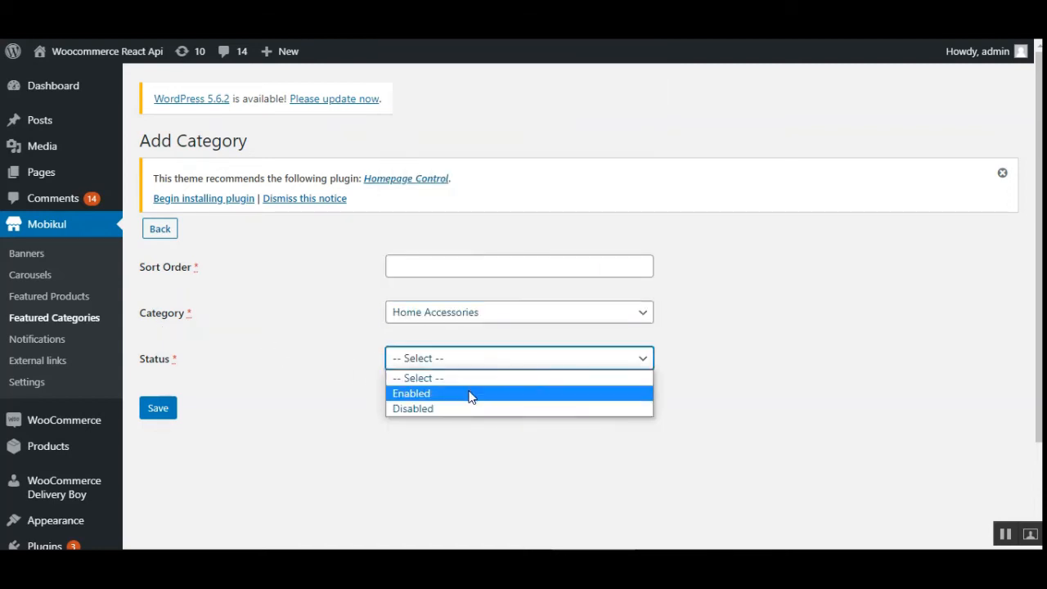
{"action": "left_click", "coordinate": [469, 395]}
{"action": "left_click", "coordinate": [447, 271]}
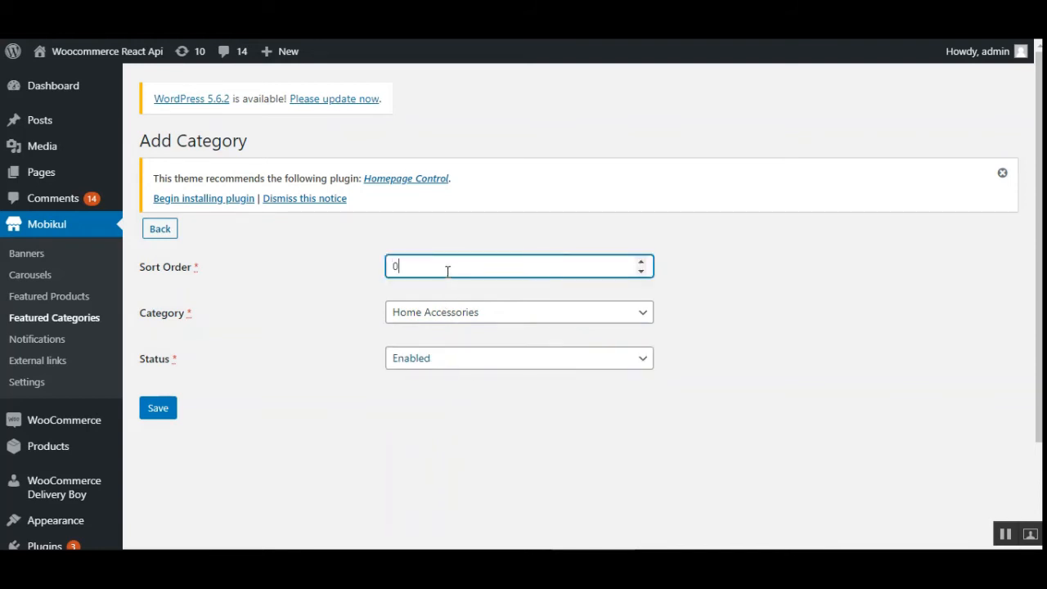
{"action": "left_click", "coordinate": [160, 409]}
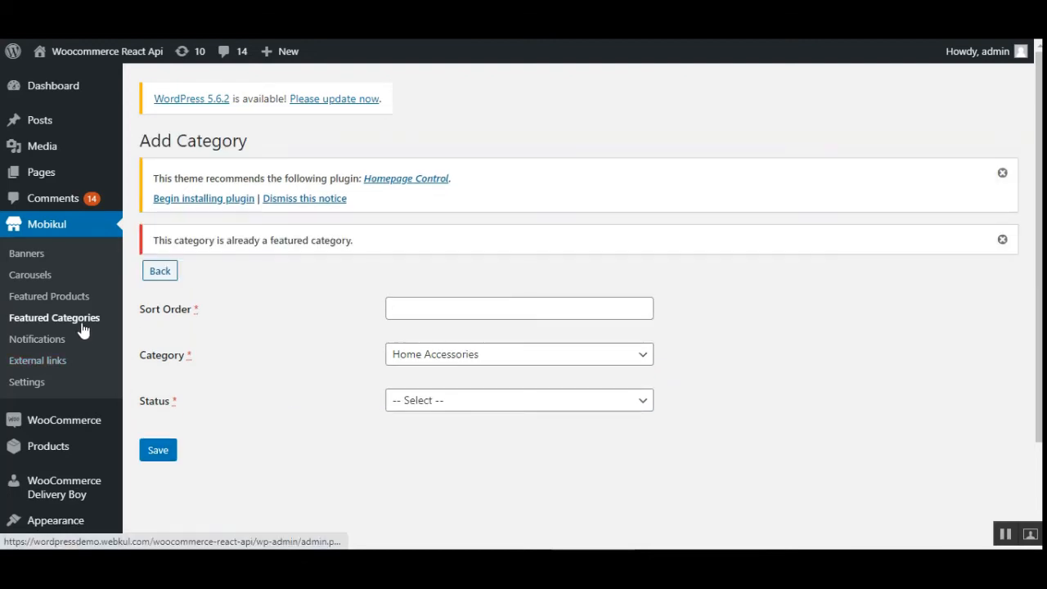
{"action": "left_click_drag", "start_coordinate": [184, 241], "coordinate": [333, 240]}
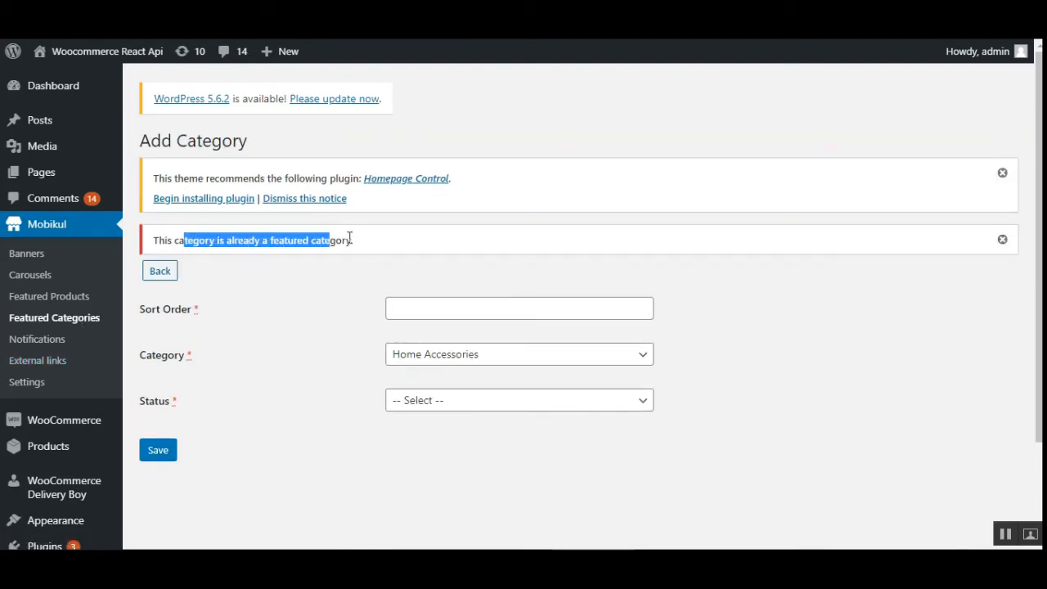
{"action": "left_click", "coordinate": [353, 244]}
{"action": "left_click", "coordinate": [1001, 240]}
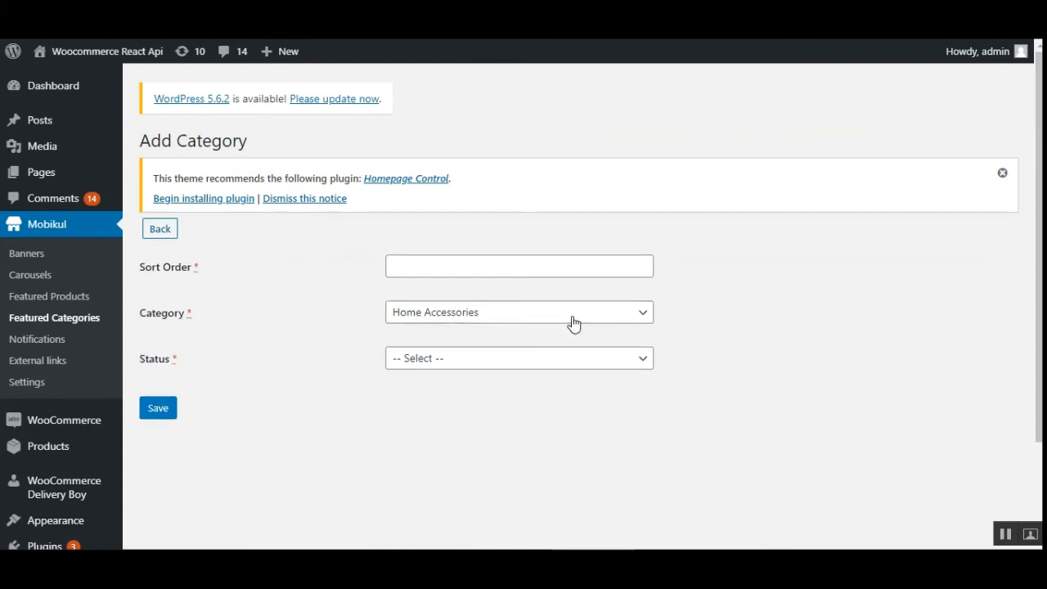
Step: Return to the Featured Categories list and look through its entries
{"action": "left_click", "coordinate": [67, 325]}
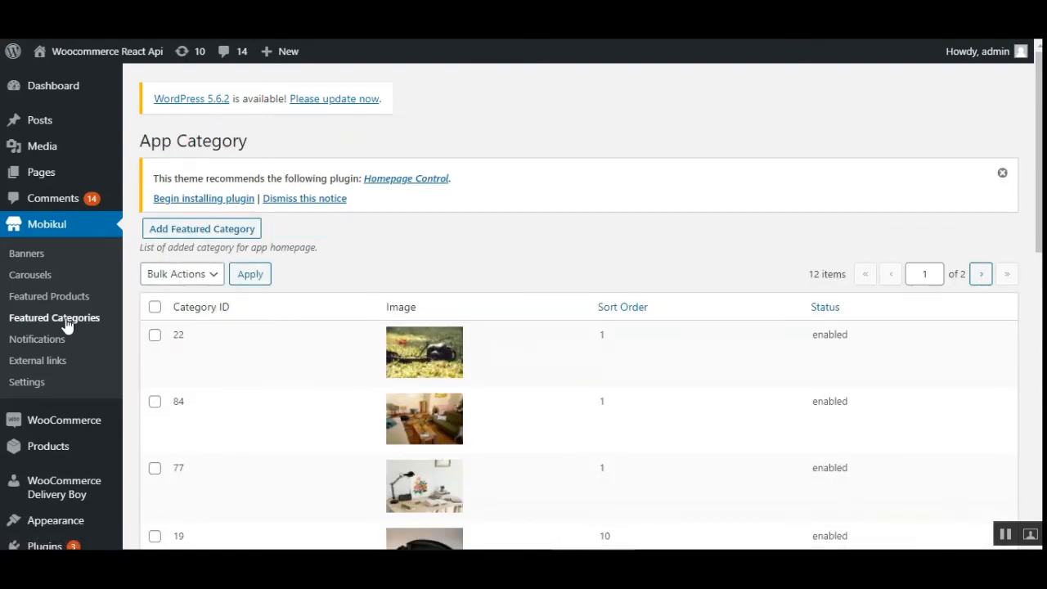
{"action": "mouse_move", "coordinate": [1039, 188]}
{"action": "left_mouse_down"}
{"action": "mouse_move", "coordinate": [1039, 455]}
{"action": "mouse_move", "coordinate": [1038, 189]}
{"action": "left_mouse_up"}
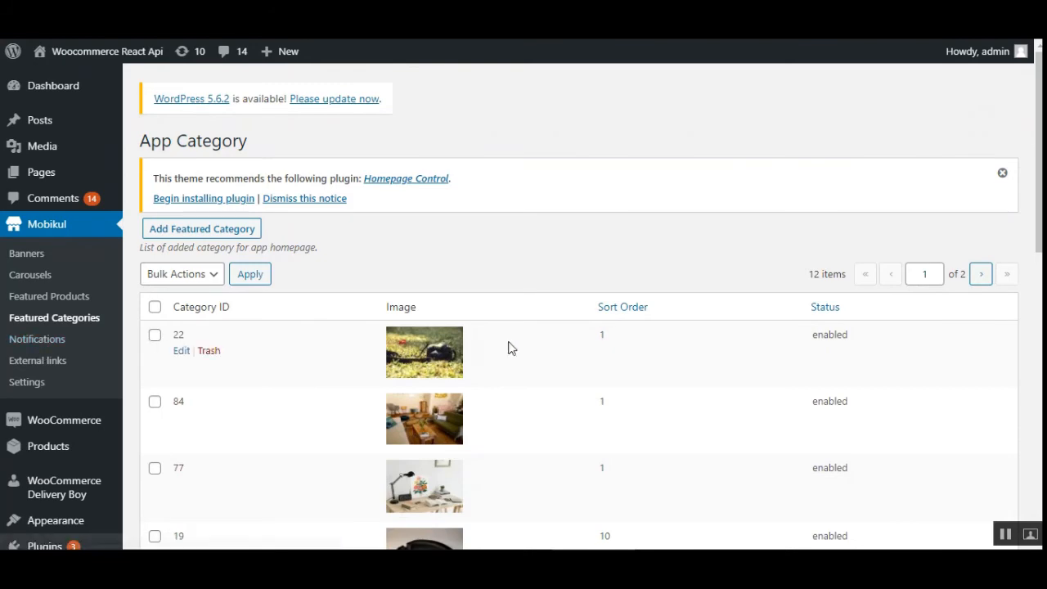
{"action": "mouse_move", "coordinate": [1038, 189]}
{"action": "left_mouse_down"}
{"action": "mouse_move", "coordinate": [1039, 460]}
{"action": "mouse_move", "coordinate": [1038, 175]}
{"action": "left_mouse_up"}
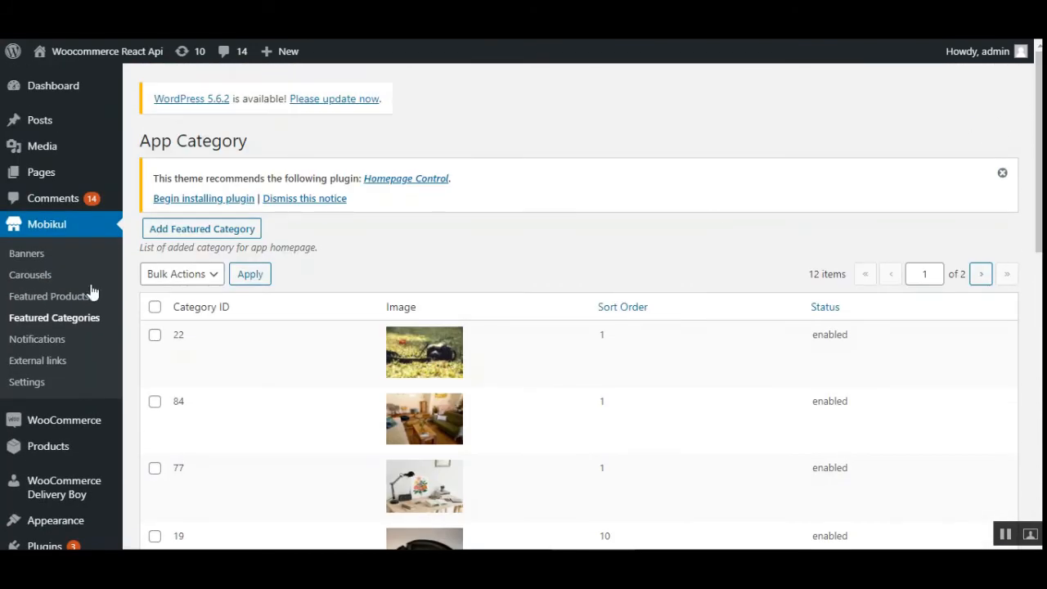
Step: Open the Mobikul Notifications page, review the notification list and check the available bulk actions
{"action": "left_click", "coordinate": [59, 347]}
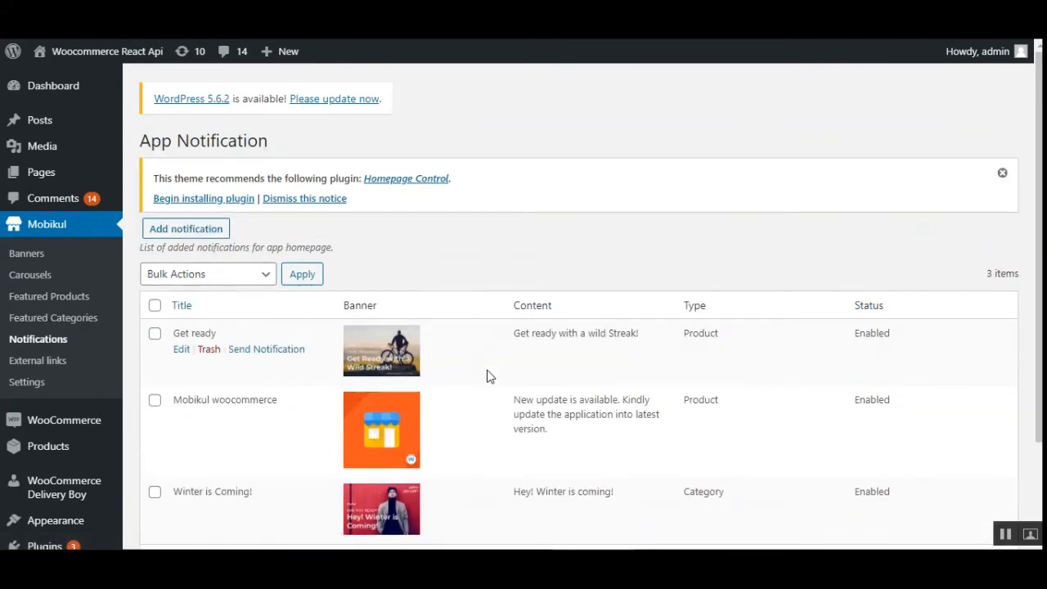
{"action": "scroll", "coordinate": [532, 237], "scroll_direction": "down", "scroll_amount": 1}
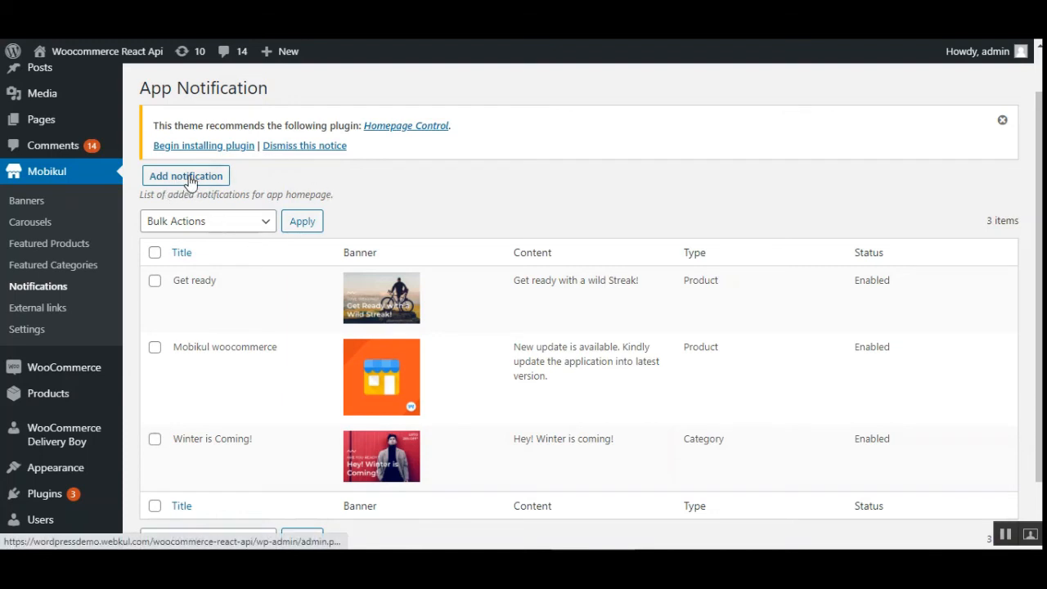
{"action": "left_click", "coordinate": [249, 228]}
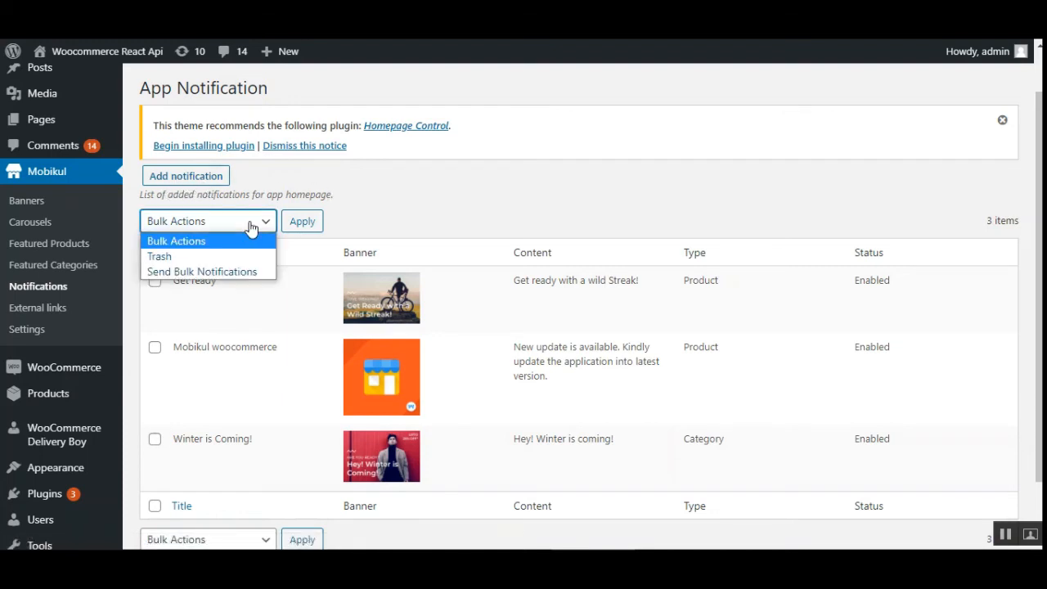
{"action": "left_click", "coordinate": [518, 196]}
Step: Select all notifications and choose the Send Bulk Notifications and Trash bulk actions in turn without applying either
{"action": "left_click", "coordinate": [154, 253]}
{"action": "left_click", "coordinate": [208, 221]}
{"action": "left_click", "coordinate": [196, 273]}
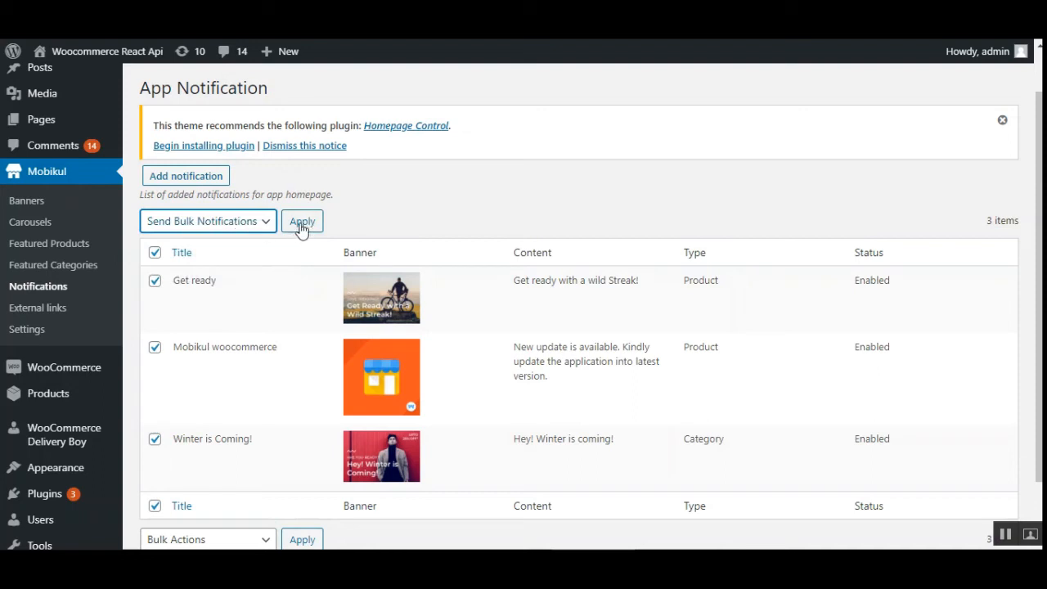
{"action": "left_click", "coordinate": [267, 224]}
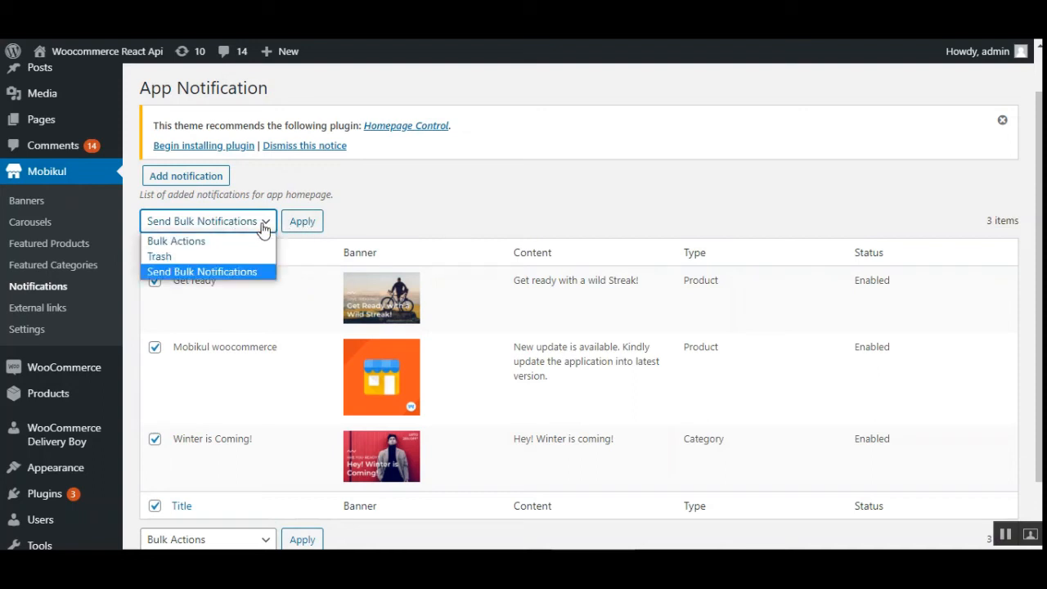
{"action": "left_click", "coordinate": [229, 257]}
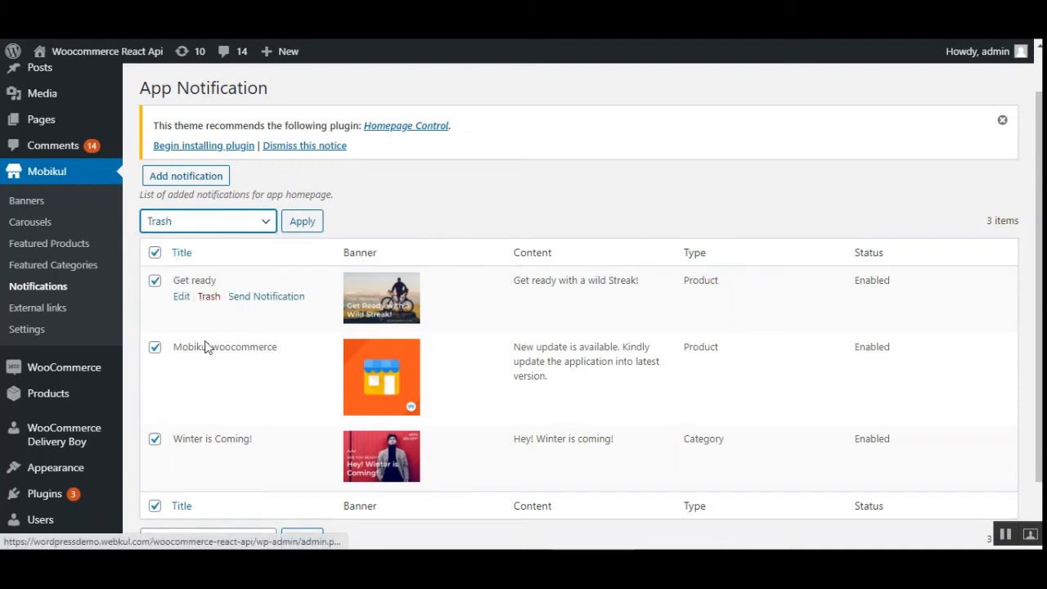
{"action": "left_click", "coordinate": [593, 171]}
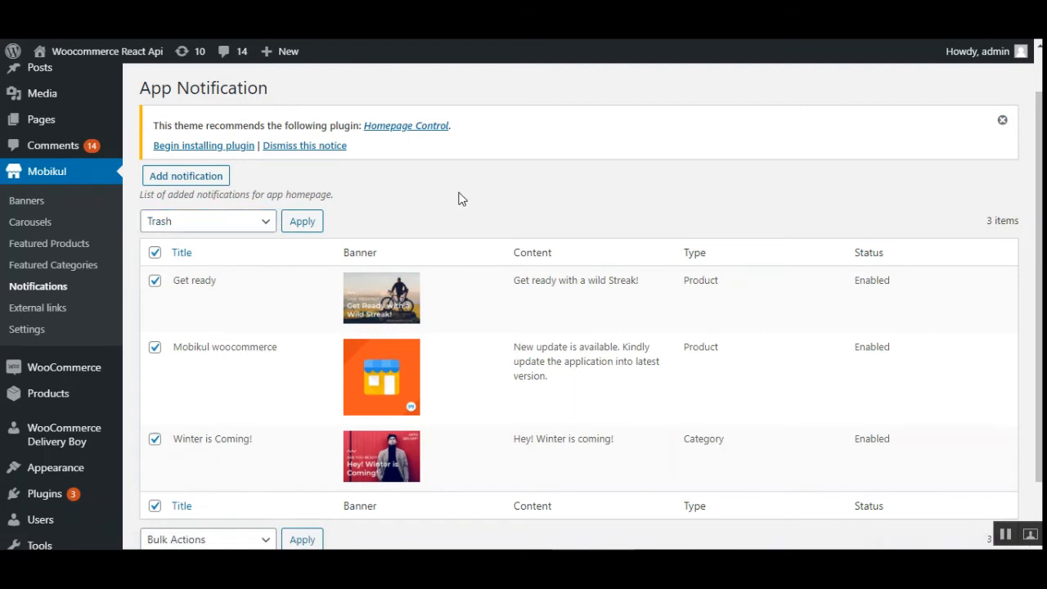
Step: Start adding a notification and look over the form's image, title and content fields, leaving them empty
{"action": "left_click", "coordinate": [188, 178]}
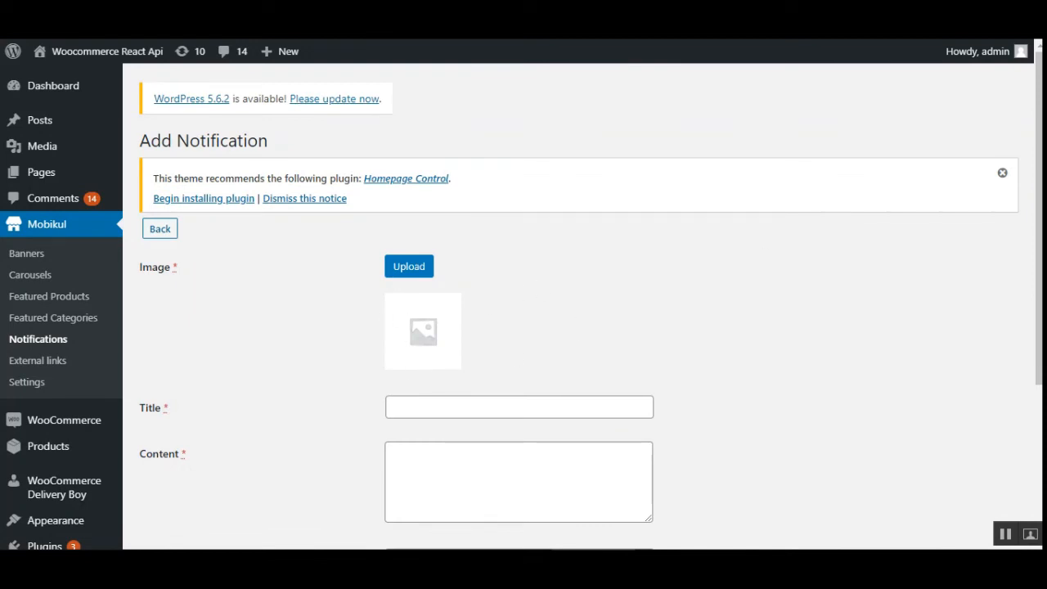
{"action": "scroll", "coordinate": [441, 273], "scroll_direction": "down", "scroll_amount": 1}
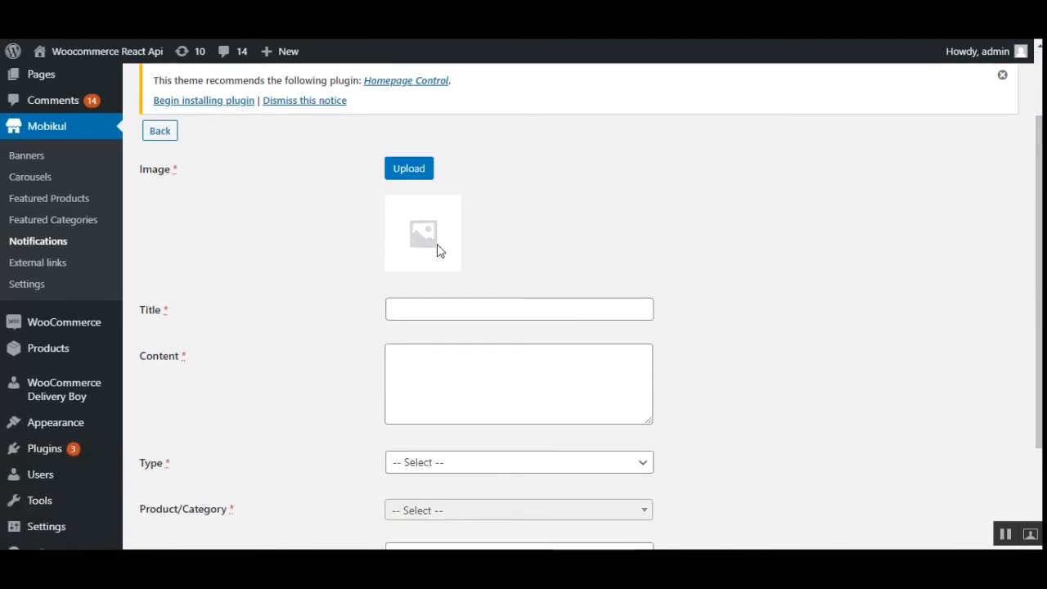
{"action": "left_click", "coordinate": [464, 310]}
{"action": "left_click", "coordinate": [456, 368]}
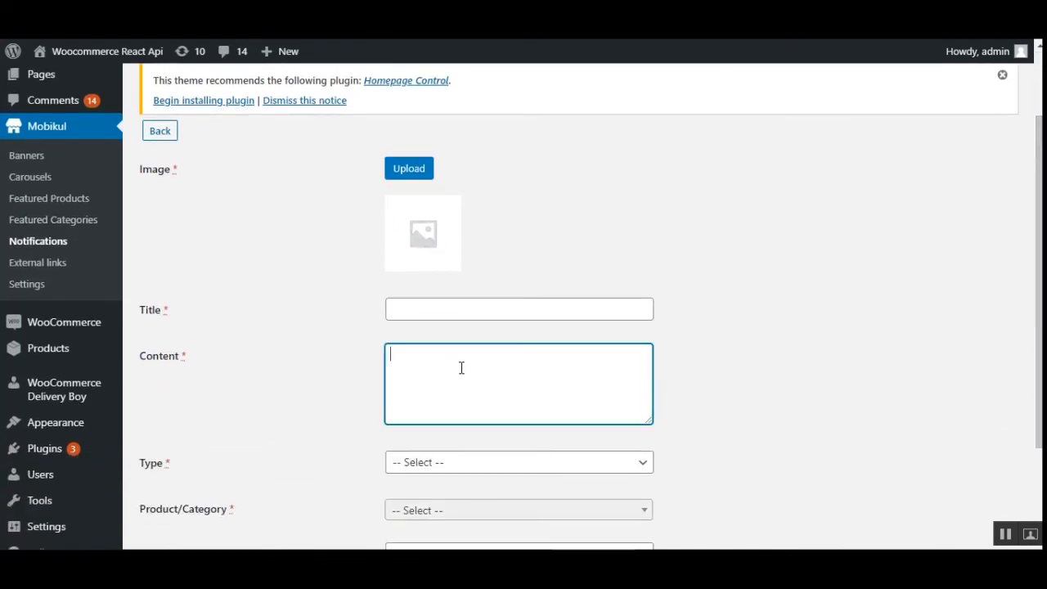
{"action": "scroll", "coordinate": [456, 368], "scroll_direction": "down", "scroll_amount": 2}
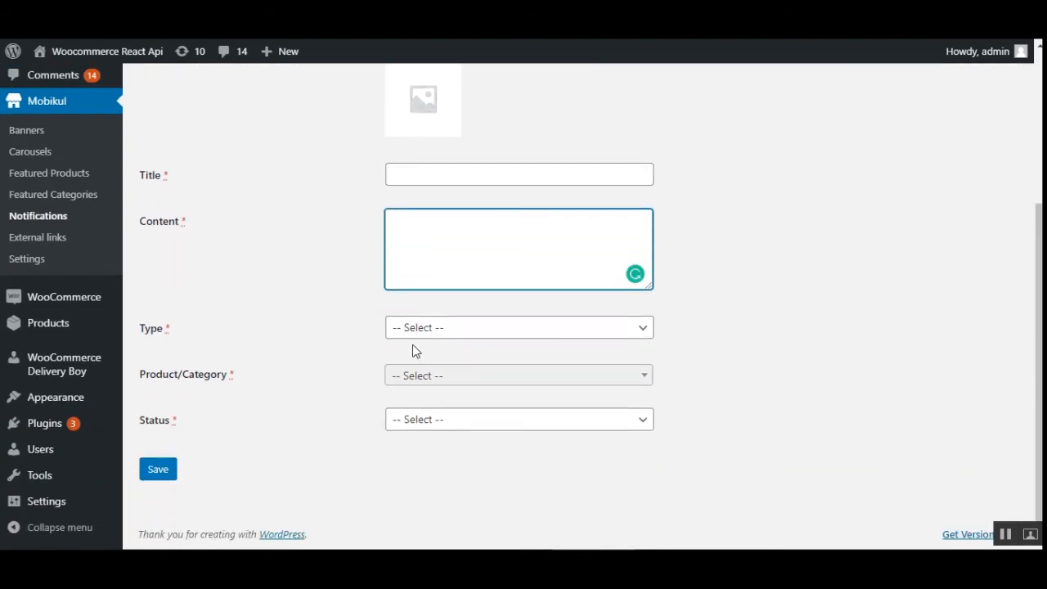
Step: Set the new notification's type to Product and link it to Samsung Galaxy S5 - Black
{"action": "left_click", "coordinate": [438, 336]}
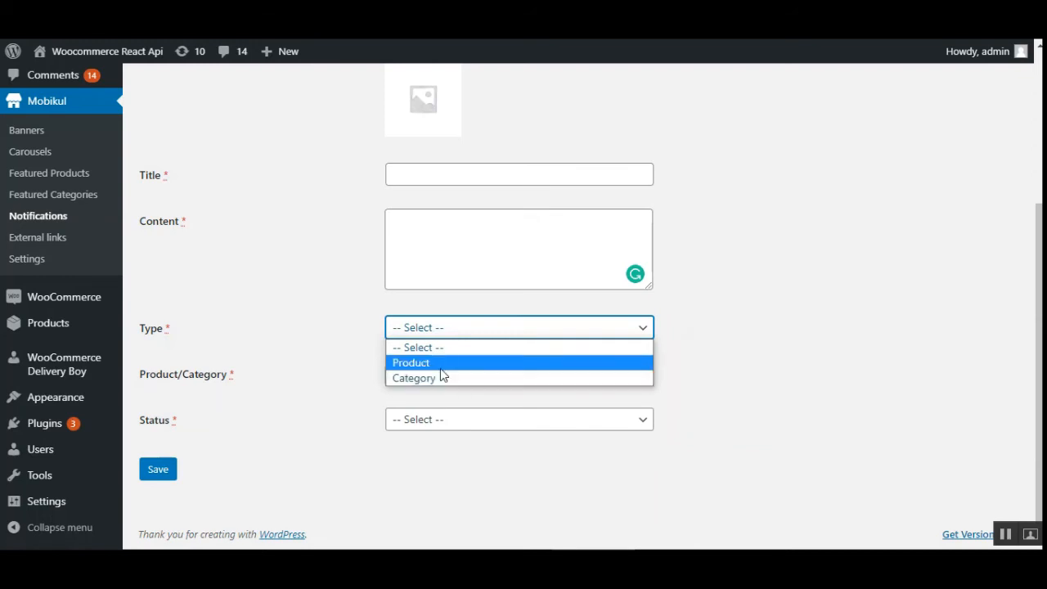
{"action": "left_click", "coordinate": [440, 367]}
{"action": "left_click", "coordinate": [184, 332]}
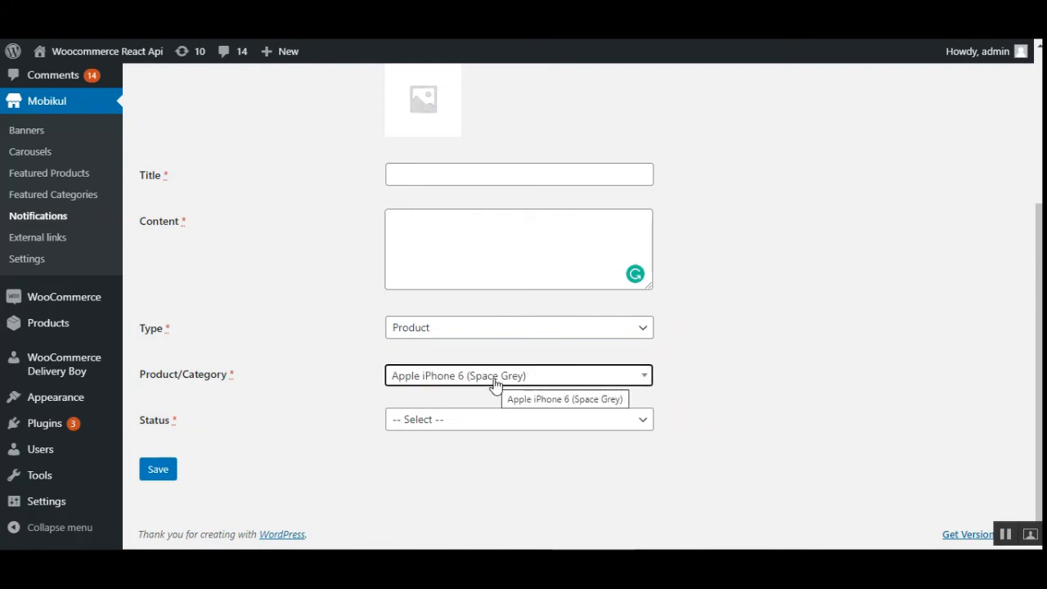
{"action": "left_click", "coordinate": [495, 384]}
{"action": "left_click", "coordinate": [483, 313]}
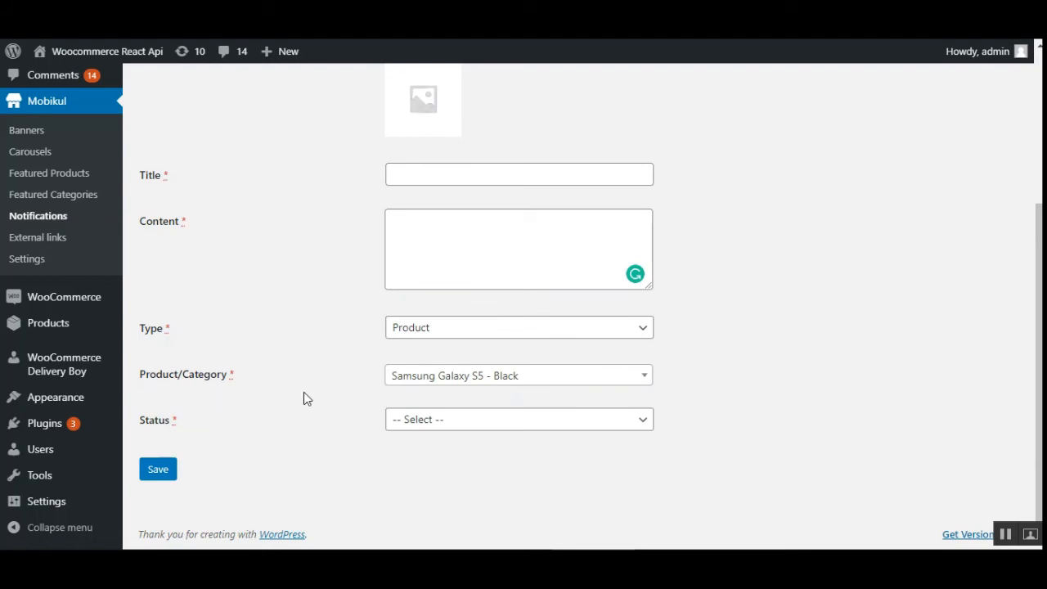
Step: Switch the new notification's type to Category, link it to Bottles, and set its status to Enabled
{"action": "left_click", "coordinate": [433, 333]}
{"action": "left_click", "coordinate": [427, 374]}
{"action": "left_click", "coordinate": [440, 390]}
{"action": "left_click", "coordinate": [440, 334]}
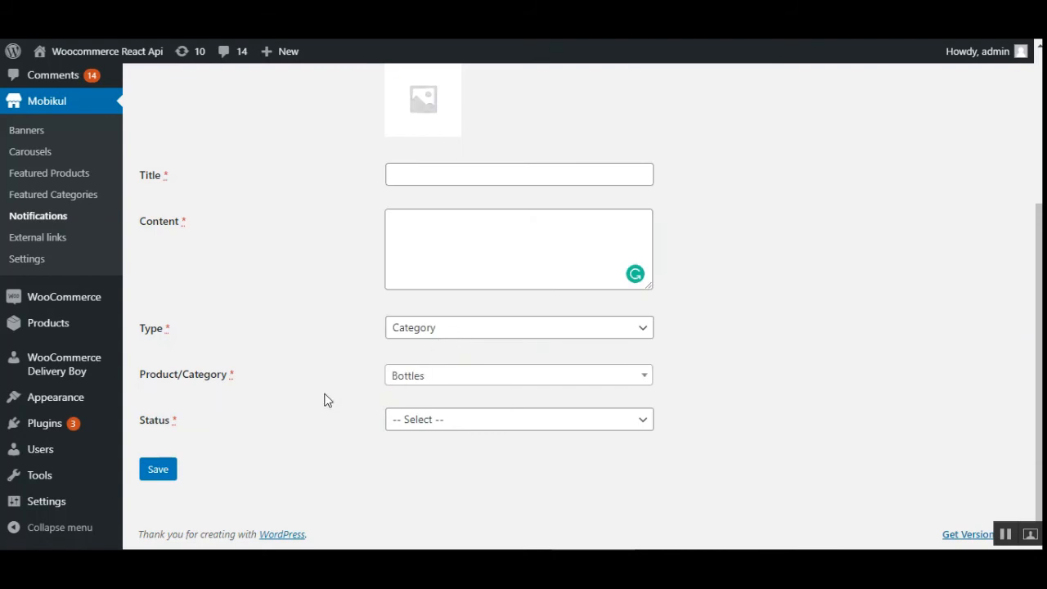
{"action": "left_click", "coordinate": [449, 424]}
{"action": "left_click", "coordinate": [432, 454]}
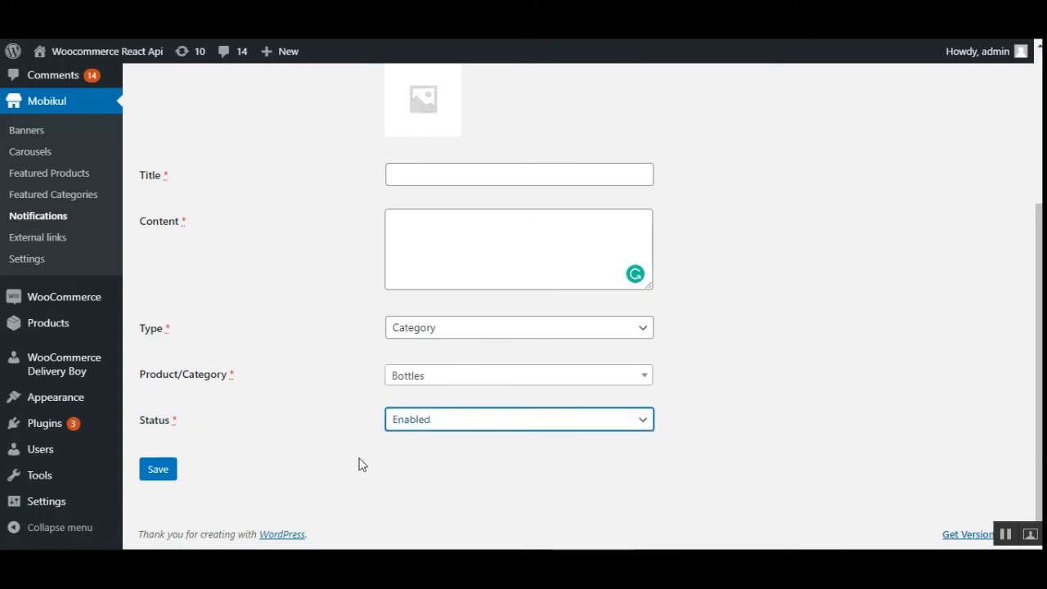
{"action": "left_click", "coordinate": [359, 459]}
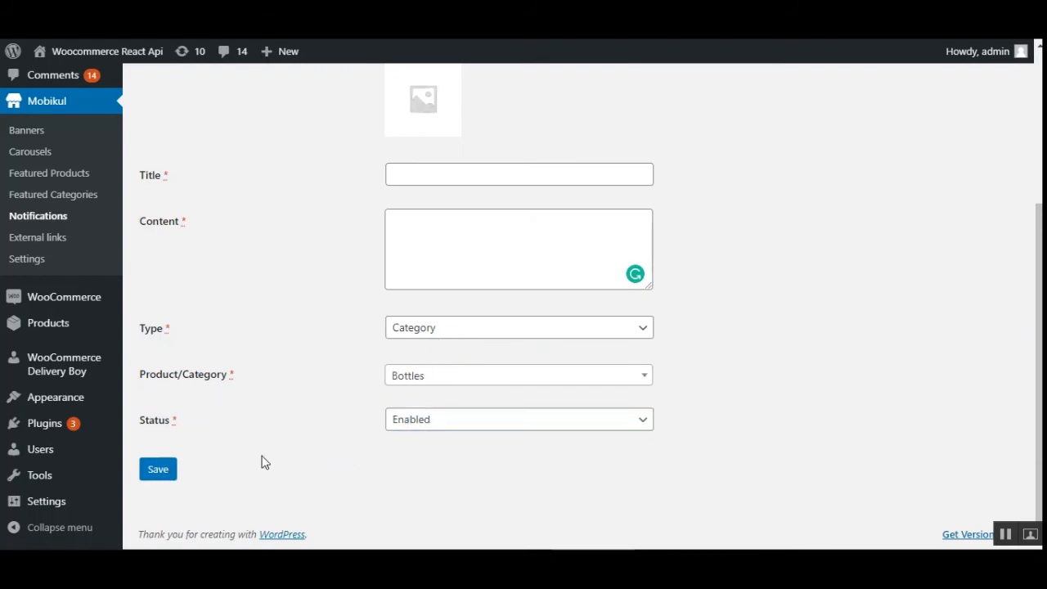
Step: Leave the notification form without saving and try to send all listed notifications in bulk
{"action": "left_click", "coordinate": [42, 216]}
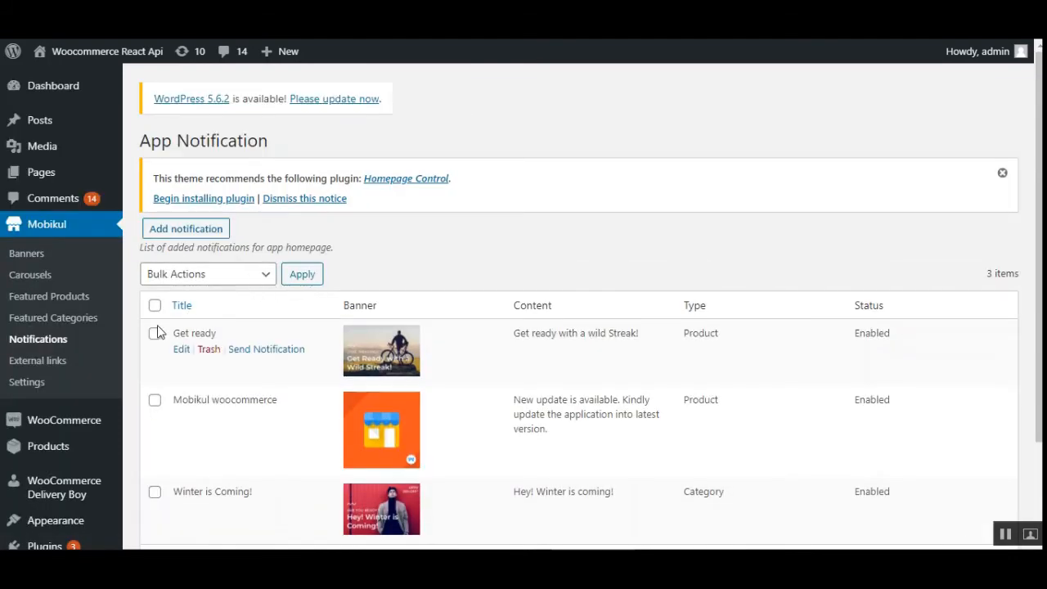
{"action": "left_click", "coordinate": [155, 306]}
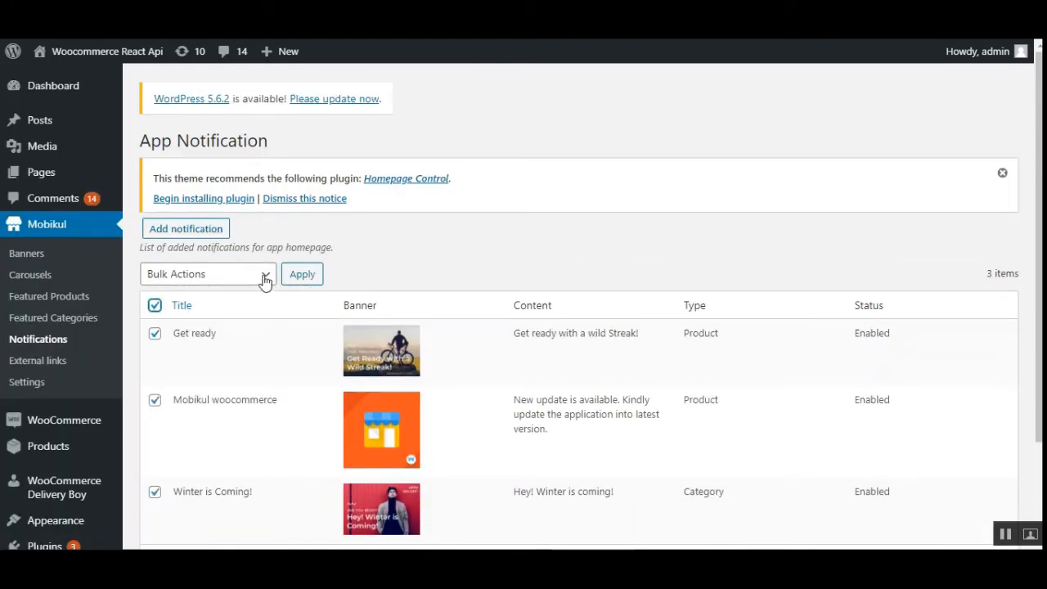
{"action": "left_click", "coordinate": [264, 281]}
{"action": "left_click", "coordinate": [243, 325]}
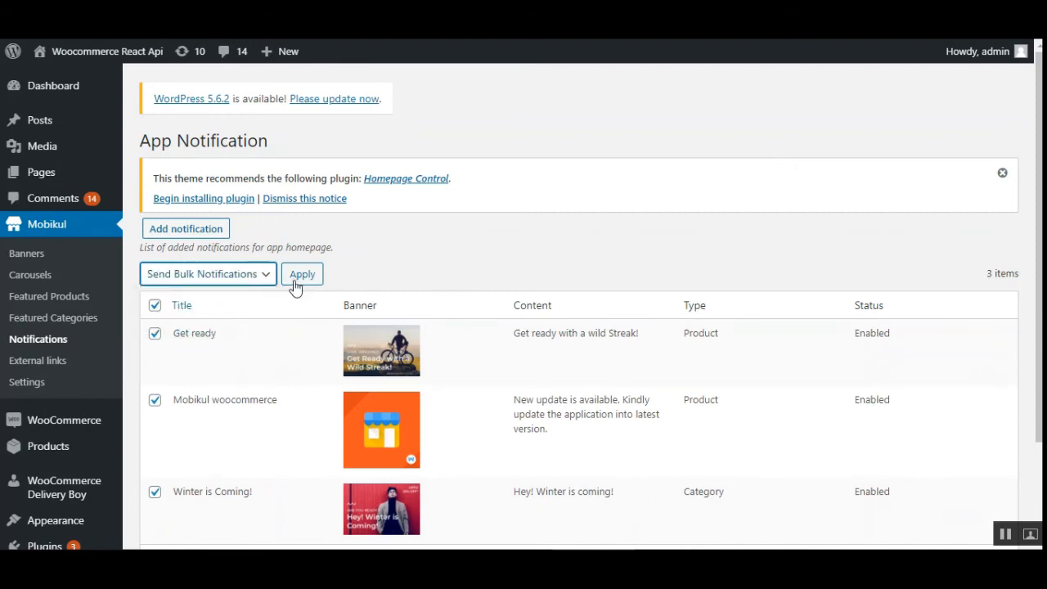
{"action": "left_click", "coordinate": [300, 276]}
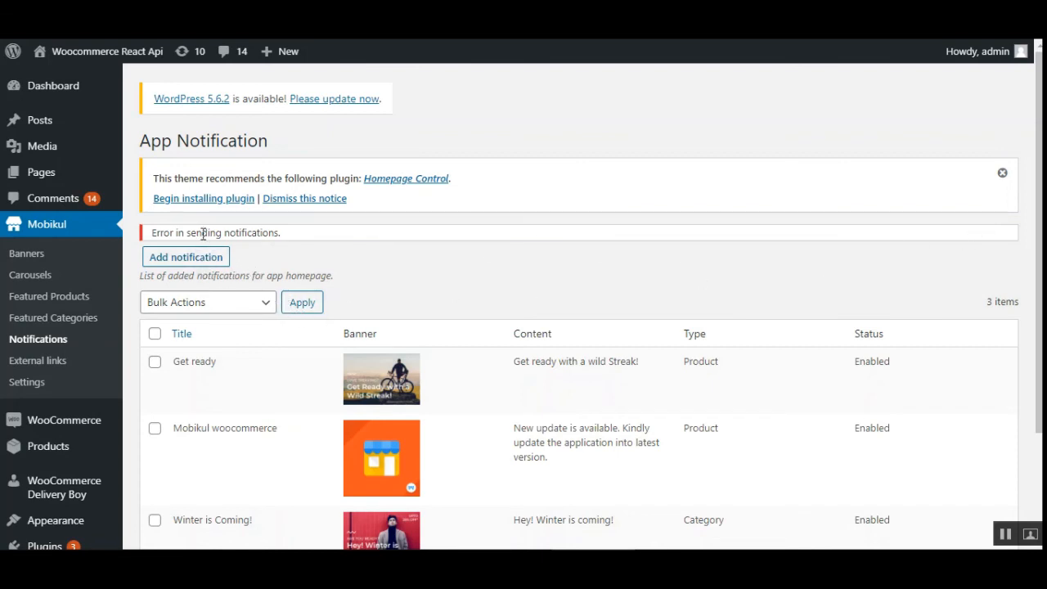
{"action": "left_click_drag", "start_coordinate": [202, 233], "coordinate": [261, 235]}
{"action": "left_click", "coordinate": [323, 248]}
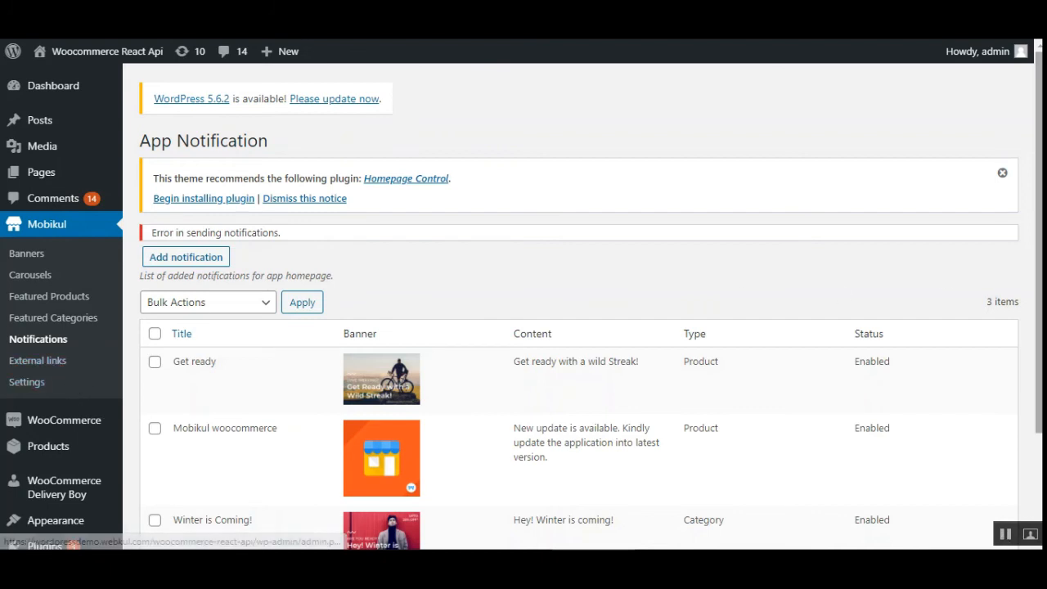
Step: Open Mobikul's external links page and look over the titles of Link 1, Link 2 and Link 3
{"action": "scroll", "coordinate": [1039, 345], "scroll_direction": "down", "scroll_amount": 3}
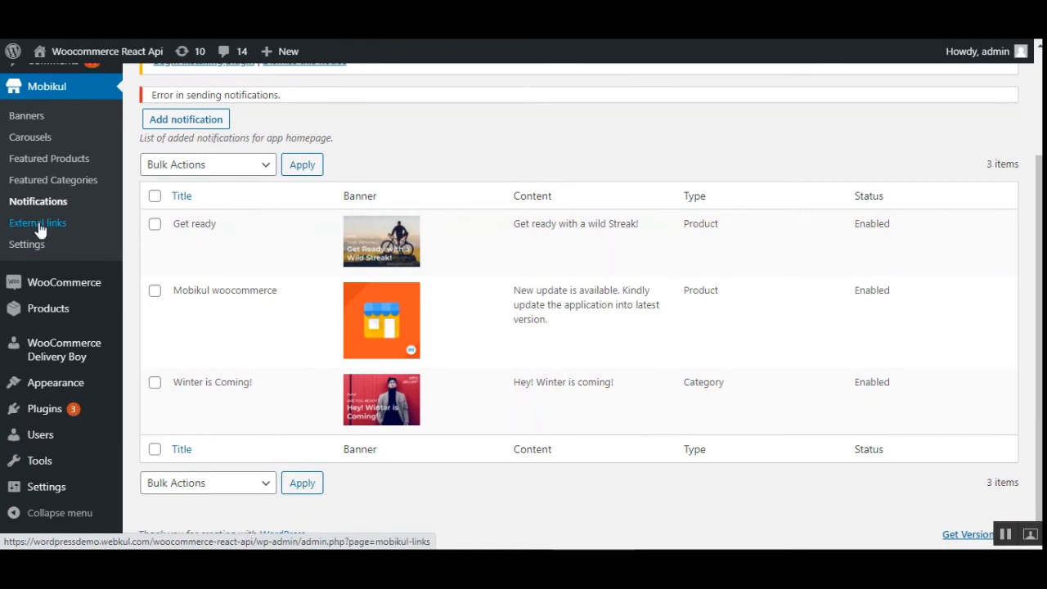
{"action": "left_click", "coordinate": [38, 224]}
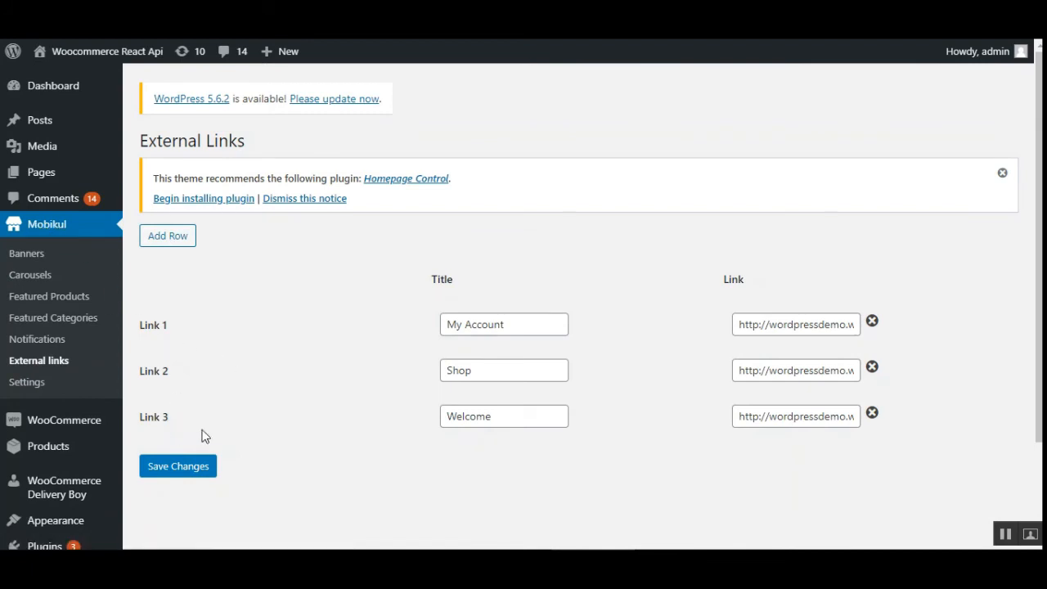
{"action": "left_click", "coordinate": [530, 327]}
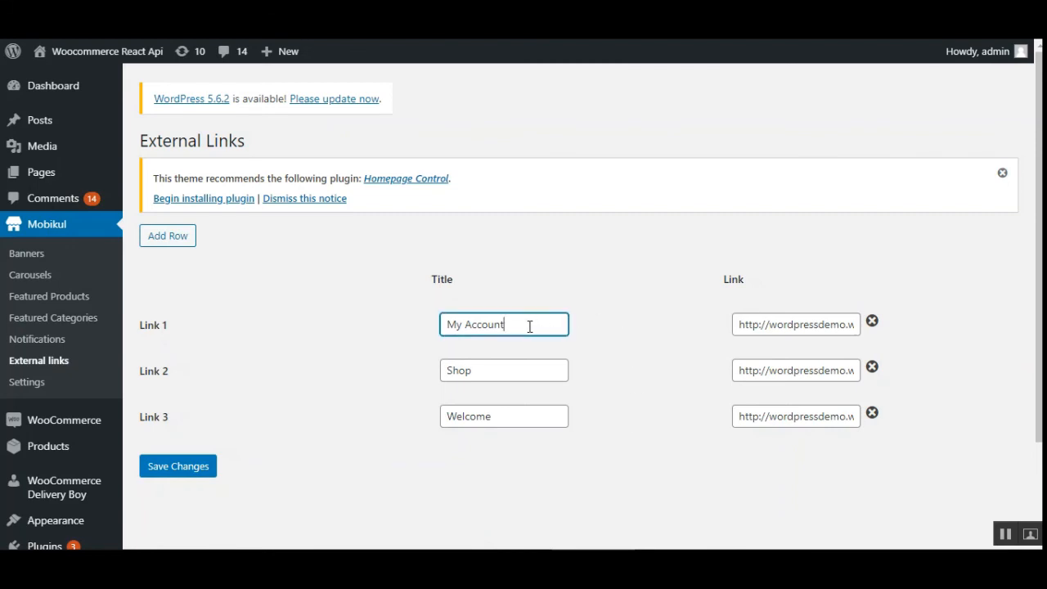
{"action": "left_click_drag", "start_coordinate": [530, 326], "coordinate": [431, 335]}
{"action": "left_click", "coordinate": [499, 370]}
{"action": "left_click_drag", "start_coordinate": [499, 369], "coordinate": [424, 377]}
{"action": "left_click", "coordinate": [494, 420]}
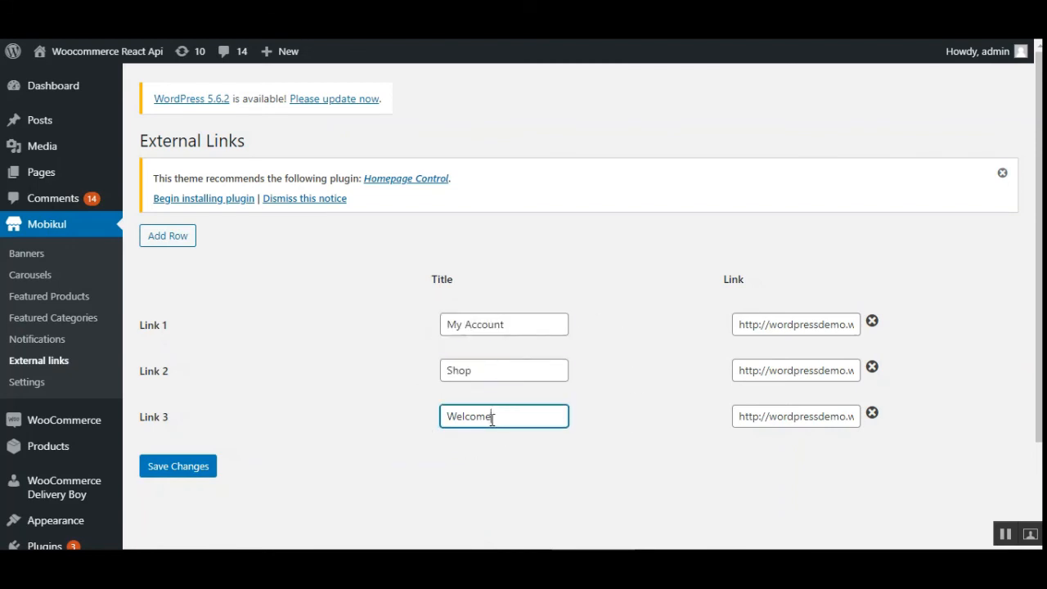
{"action": "left_click_drag", "start_coordinate": [493, 419], "coordinate": [433, 423]}
{"action": "left_click_drag", "start_coordinate": [516, 335], "coordinate": [420, 332]}
{"action": "left_click", "coordinate": [526, 320]}
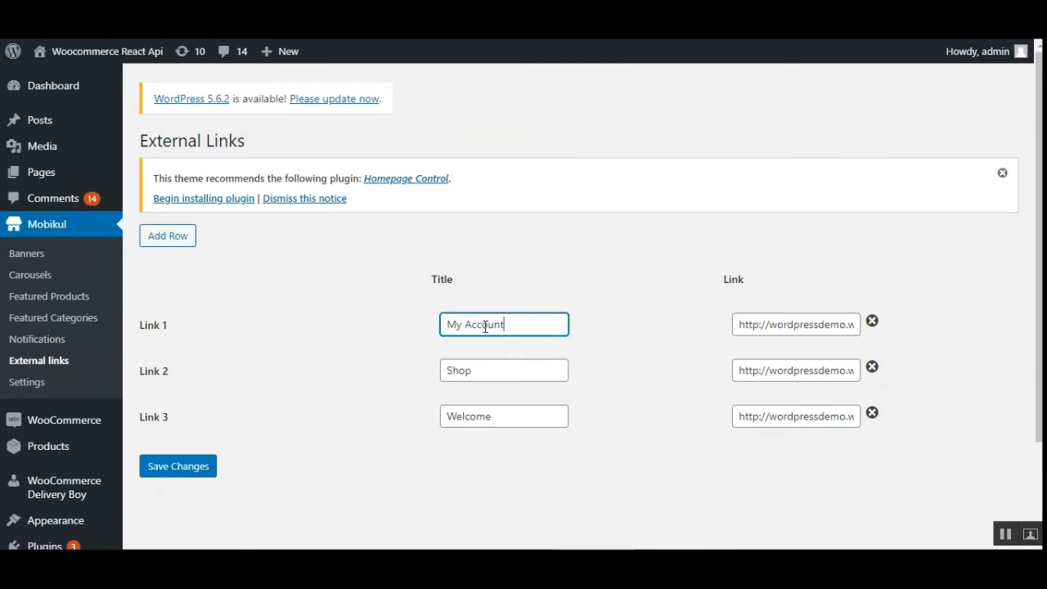
{"action": "left_click_drag", "start_coordinate": [503, 326], "coordinate": [436, 328]}
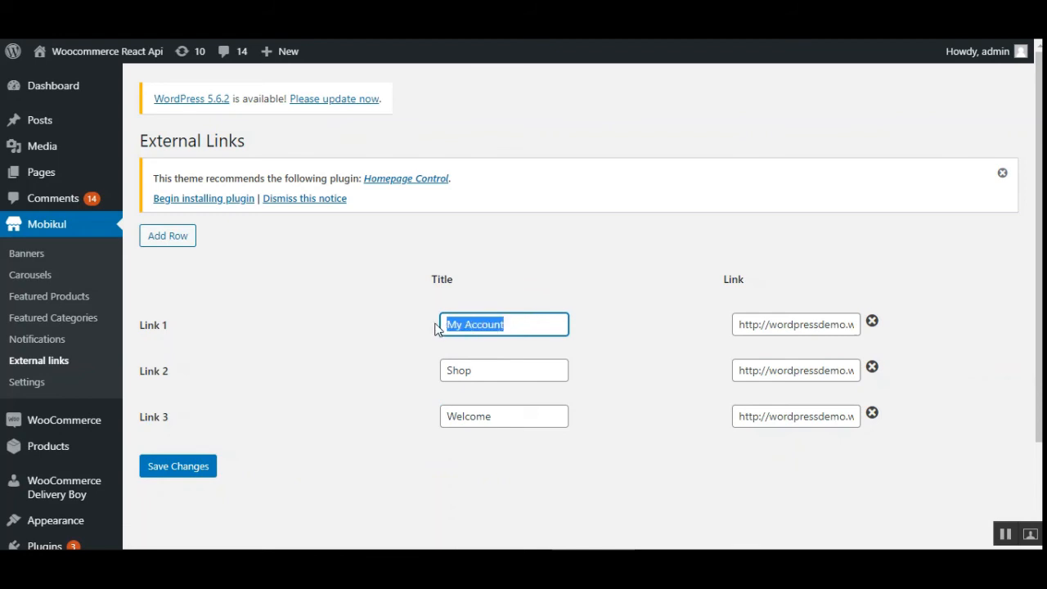
Step: Examine the link address fields that belong to the My Account, Shop and Welcome titles
{"action": "left_click", "coordinate": [775, 327]}
{"action": "left_click_drag", "start_coordinate": [477, 367], "coordinate": [445, 367]}
{"action": "left_click", "coordinate": [790, 372]}
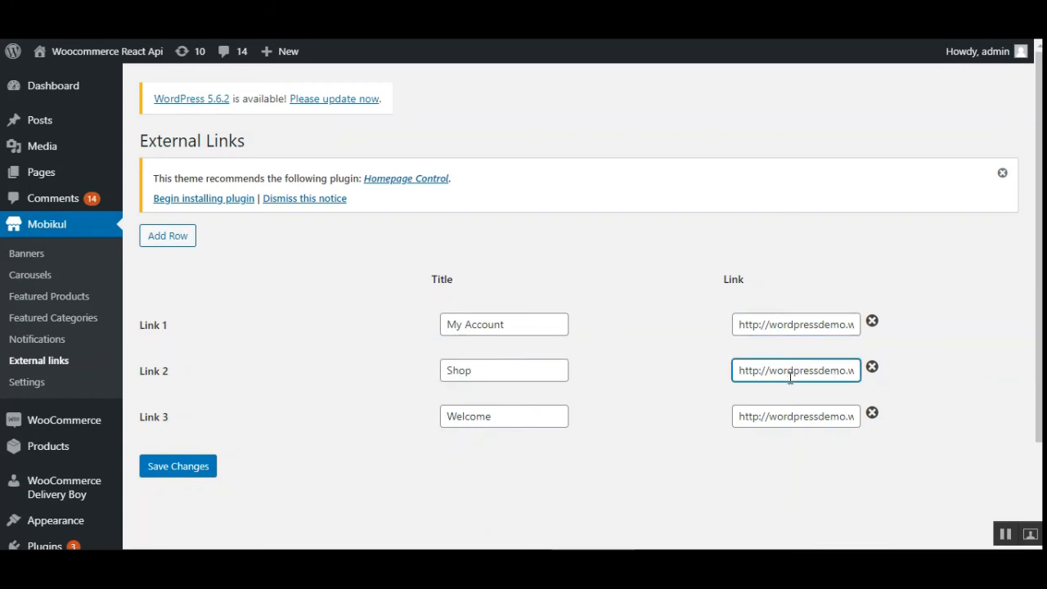
{"action": "left_click", "coordinate": [502, 419]}
{"action": "left_click", "coordinate": [800, 419]}
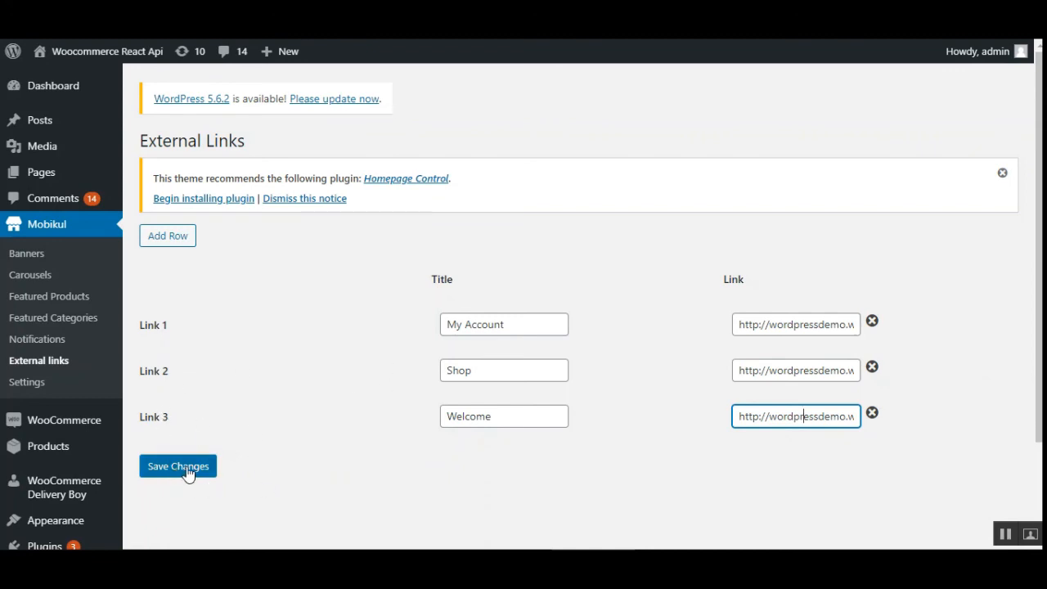
Step: Go back to the notifications list and read the content texts of the Get ready and Mobikul woocommerce notifications
{"action": "left_click", "coordinate": [33, 391]}
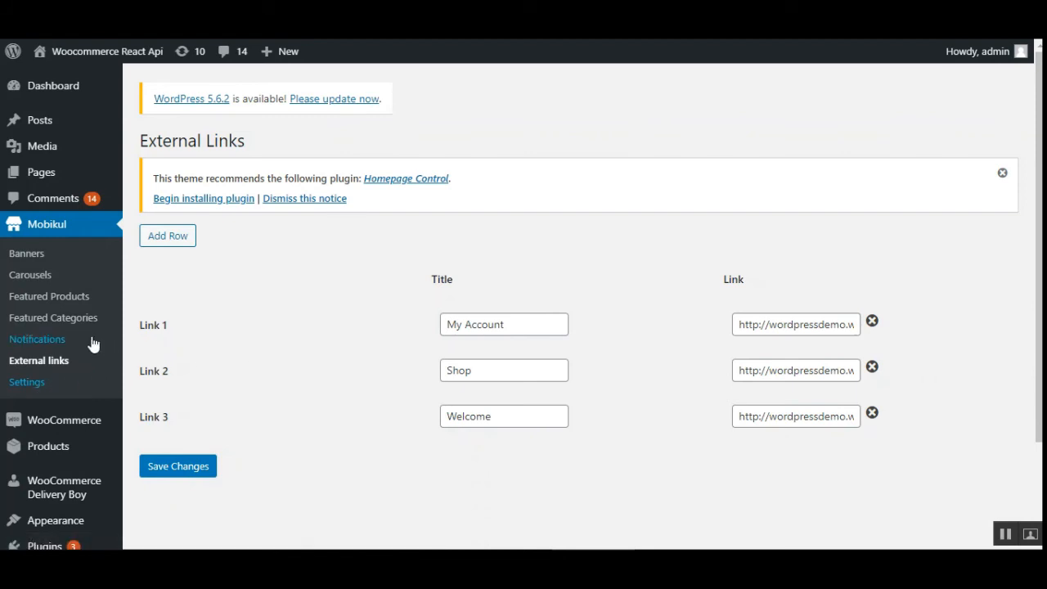
{"action": "left_click", "coordinate": [33, 338]}
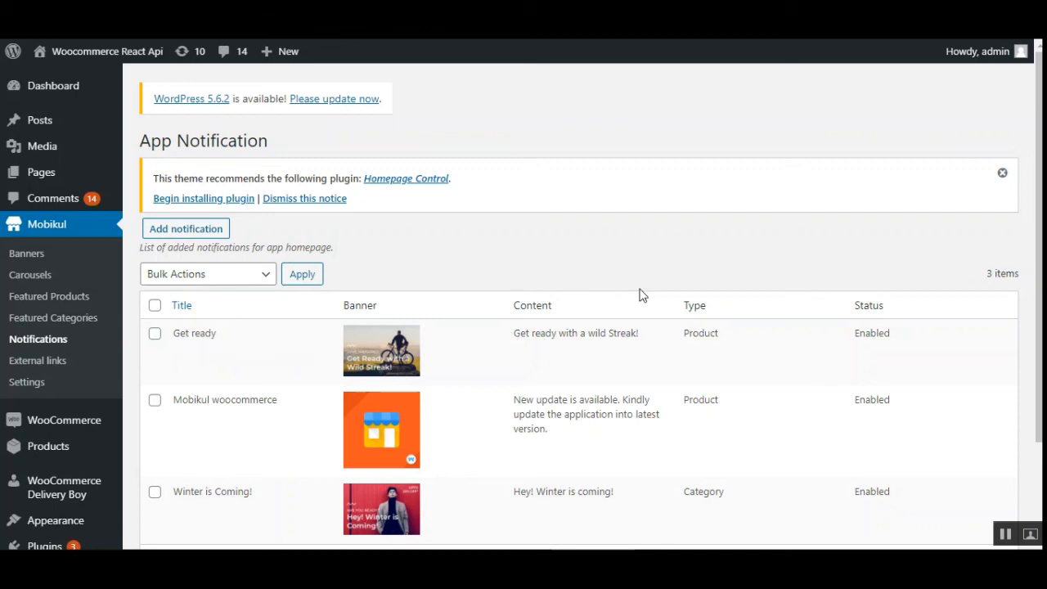
{"action": "left_click_drag", "start_coordinate": [522, 335], "coordinate": [641, 341]}
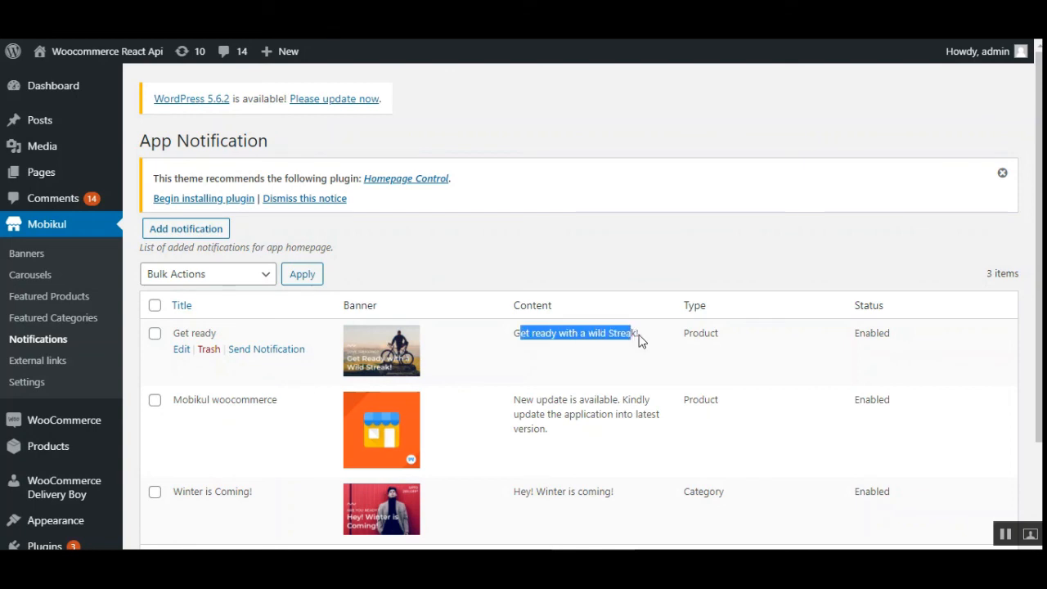
{"action": "left_click_drag", "start_coordinate": [527, 401], "coordinate": [598, 432]}
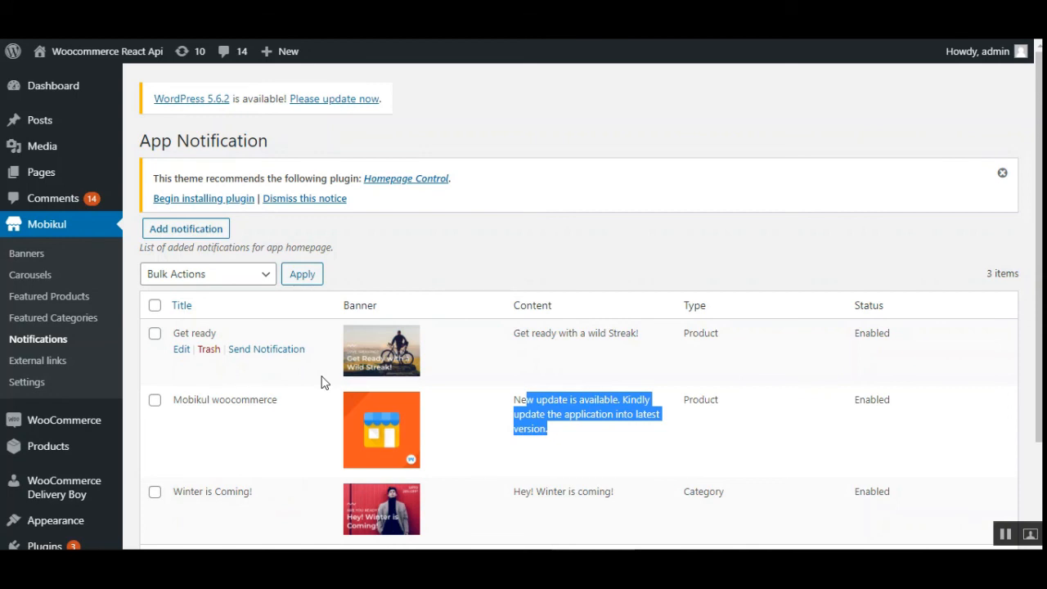
Step: Review the Google Authorization Key, User ID and Password fields in Mobikul's configuration settings
{"action": "left_click", "coordinate": [476, 233]}
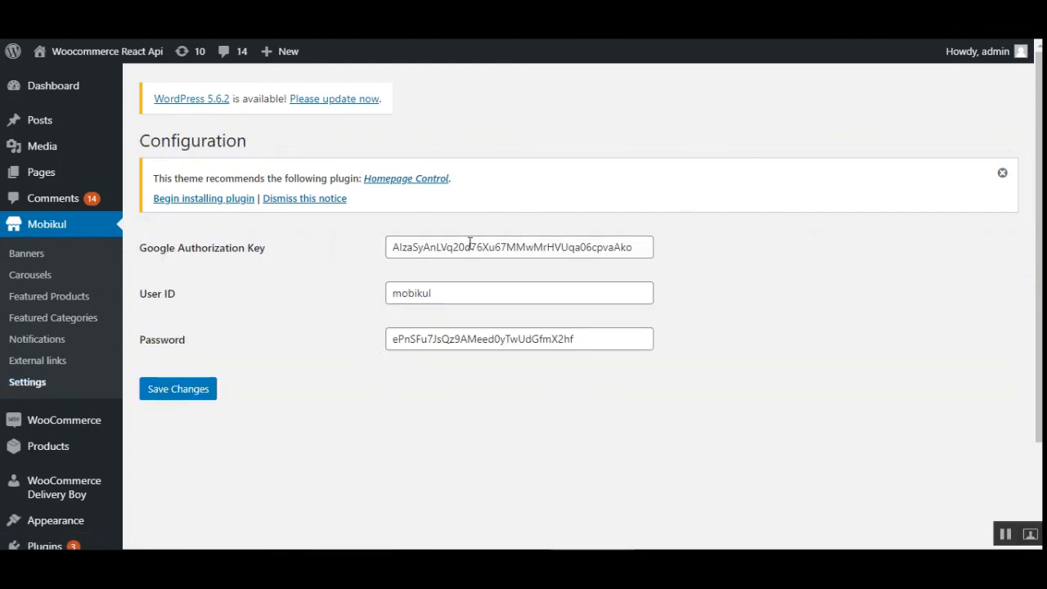
{"action": "left_click_drag", "start_coordinate": [470, 246], "coordinate": [553, 244]}
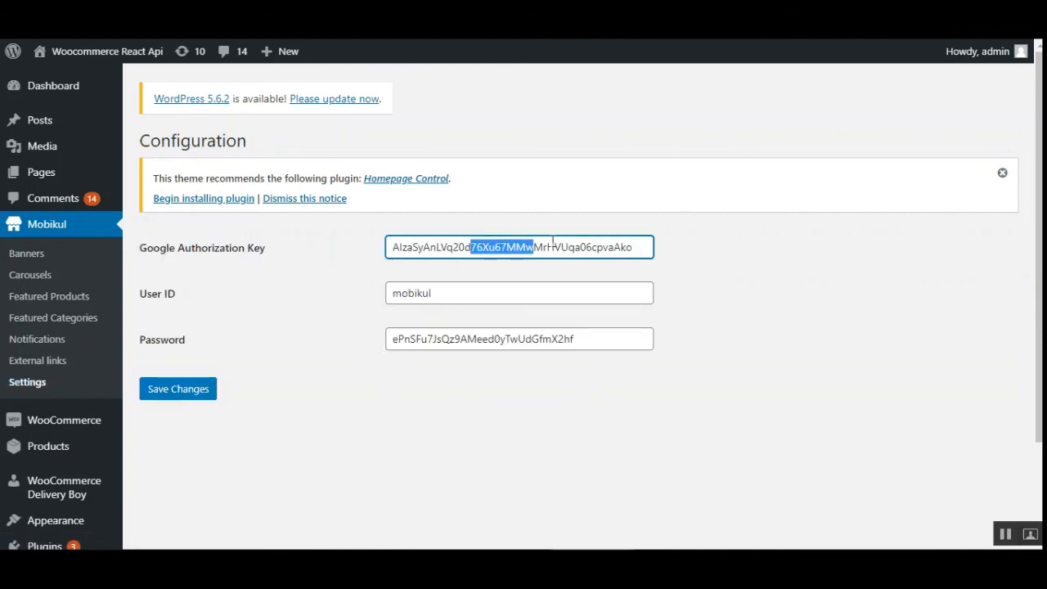
{"action": "left_click", "coordinate": [447, 296]}
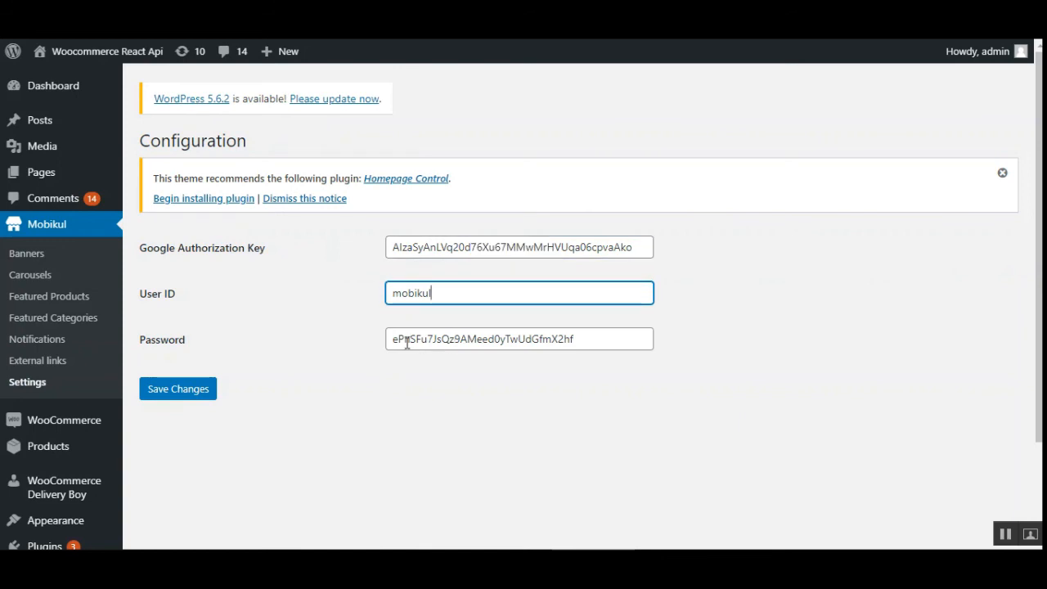
{"action": "left_click_drag", "start_coordinate": [404, 340], "coordinate": [524, 338]}
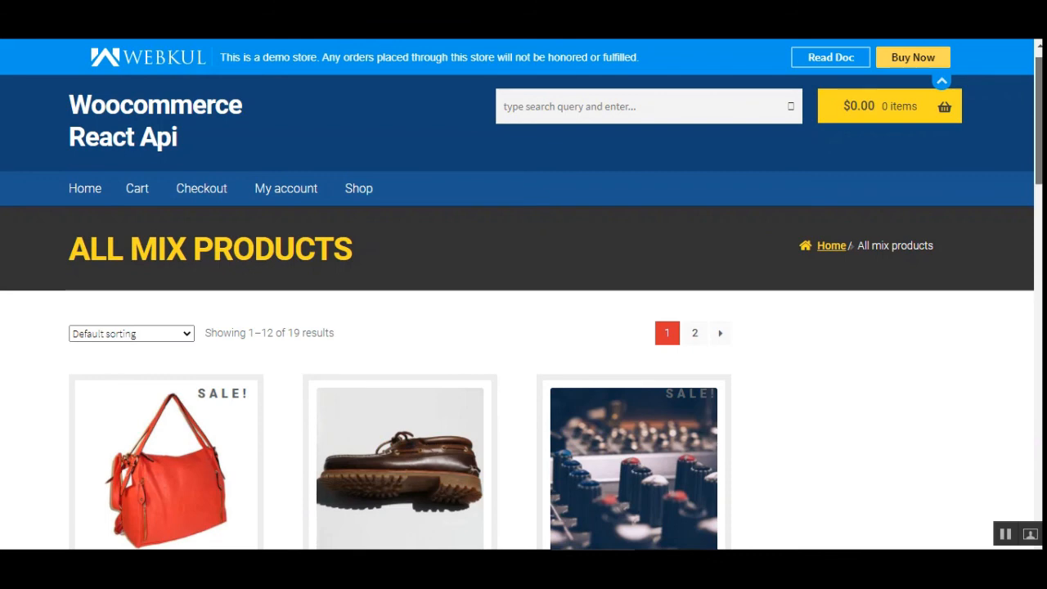
Step: Browse the storefront's All mix products category and look over the home page's product slider and category tiles
{"action": "left_click_drag", "start_coordinate": [1038, 120], "coordinate": [1039, 251]}
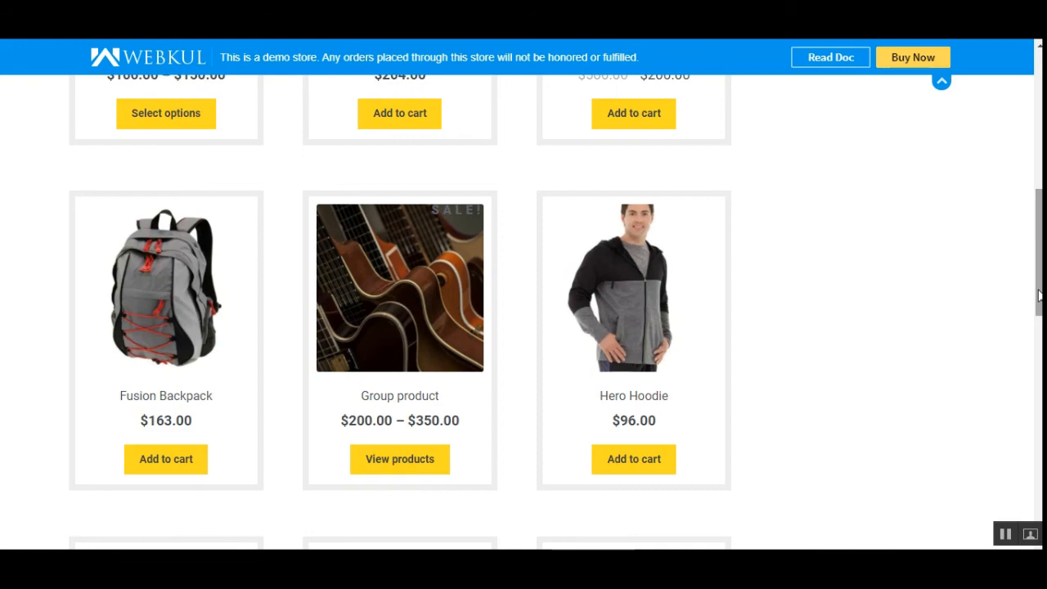
{"action": "left_click_drag", "start_coordinate": [1038, 294], "coordinate": [1039, 161]}
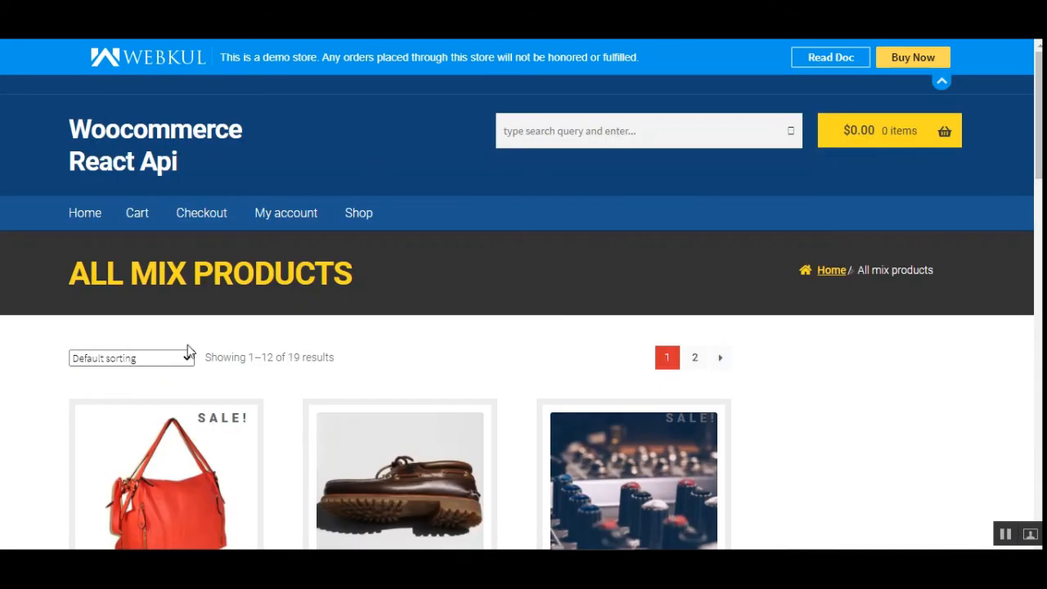
{"action": "left_click", "coordinate": [86, 216]}
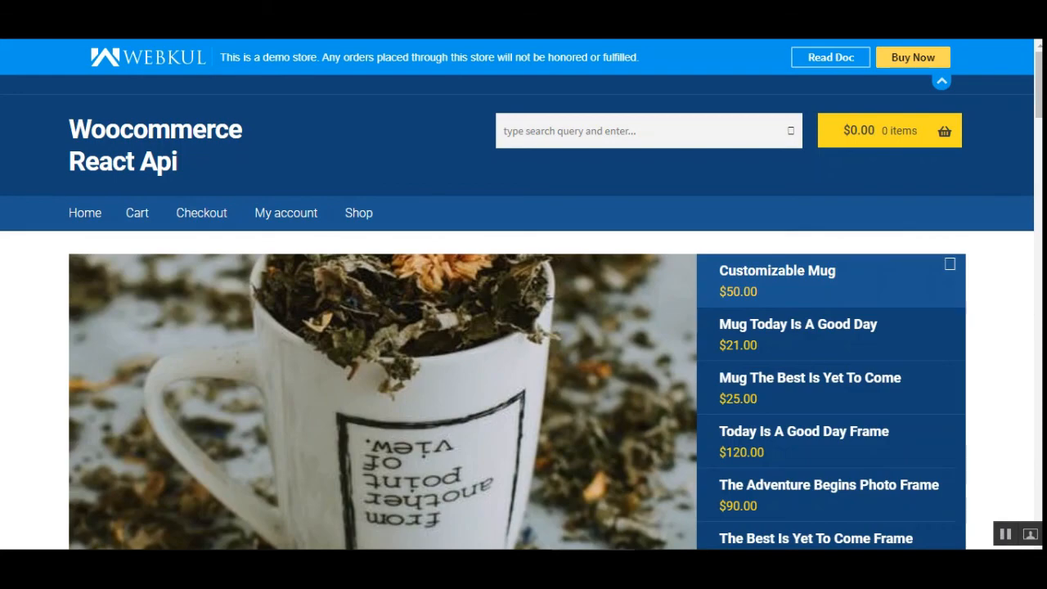
{"action": "scroll", "coordinate": [1039, 206], "scroll_direction": "down", "scroll_amount": 10}
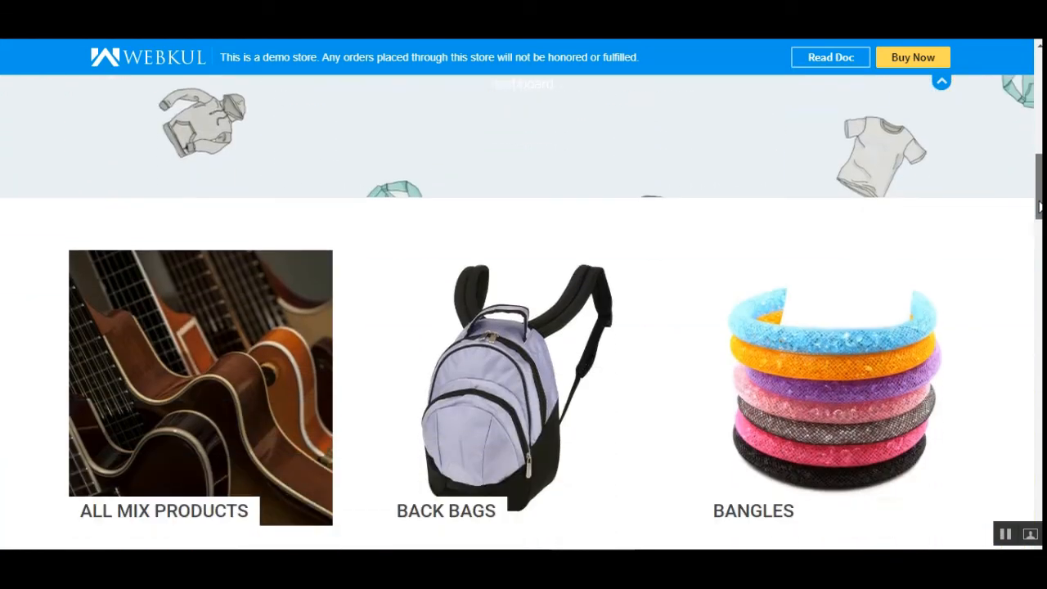
{"action": "left_click_drag", "start_coordinate": [1040, 206], "coordinate": [1039, 100]}
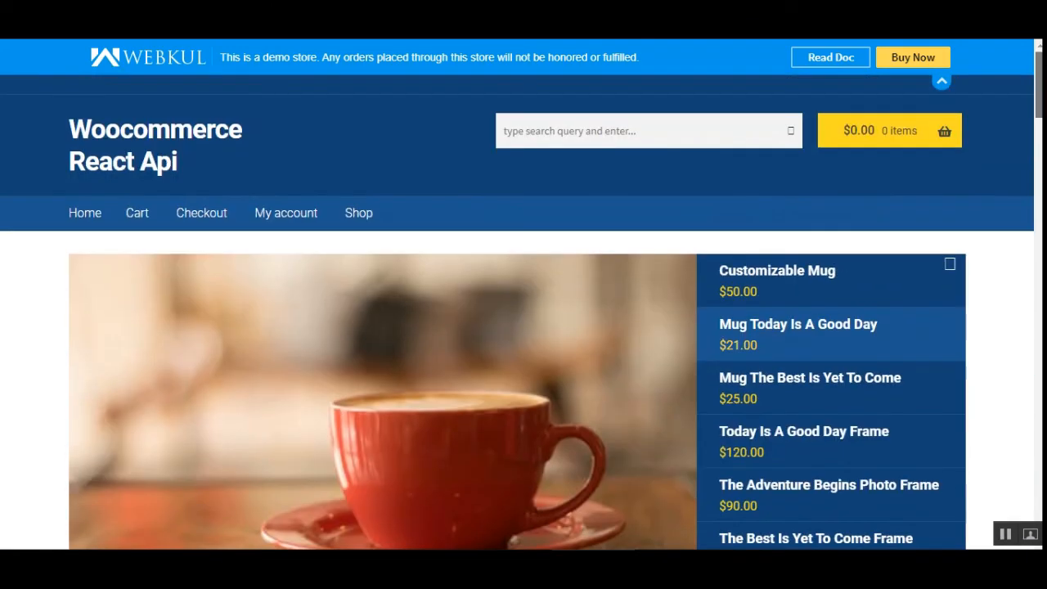